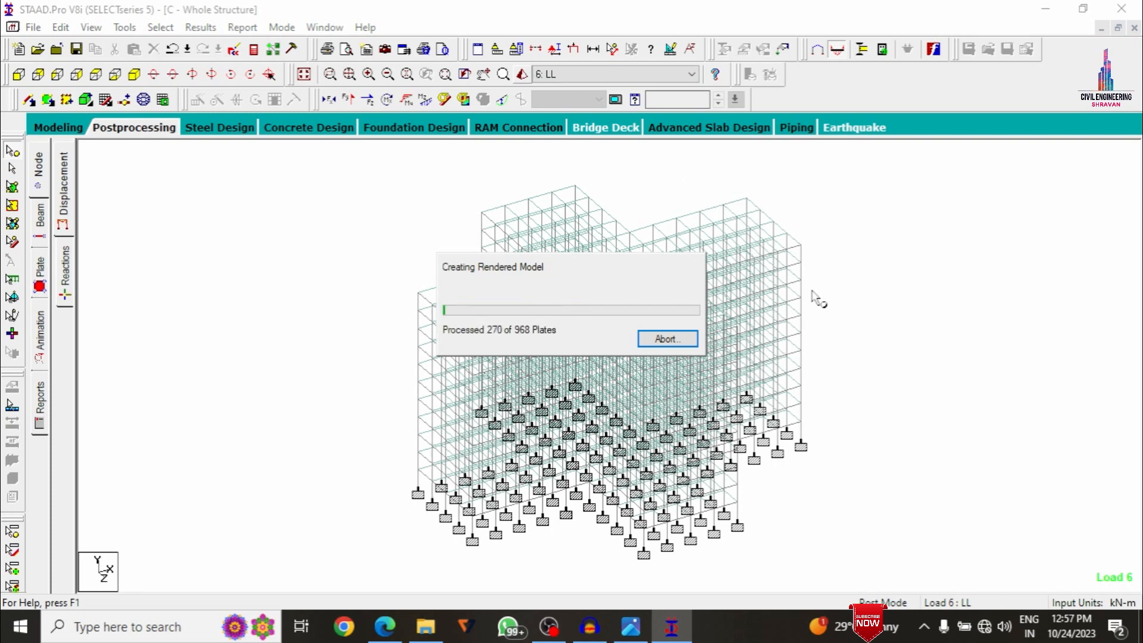
- Examine the rendered building model and orbit it to see the roof slabs from above
{"action": "left_click", "coordinate": [1071, 263]}
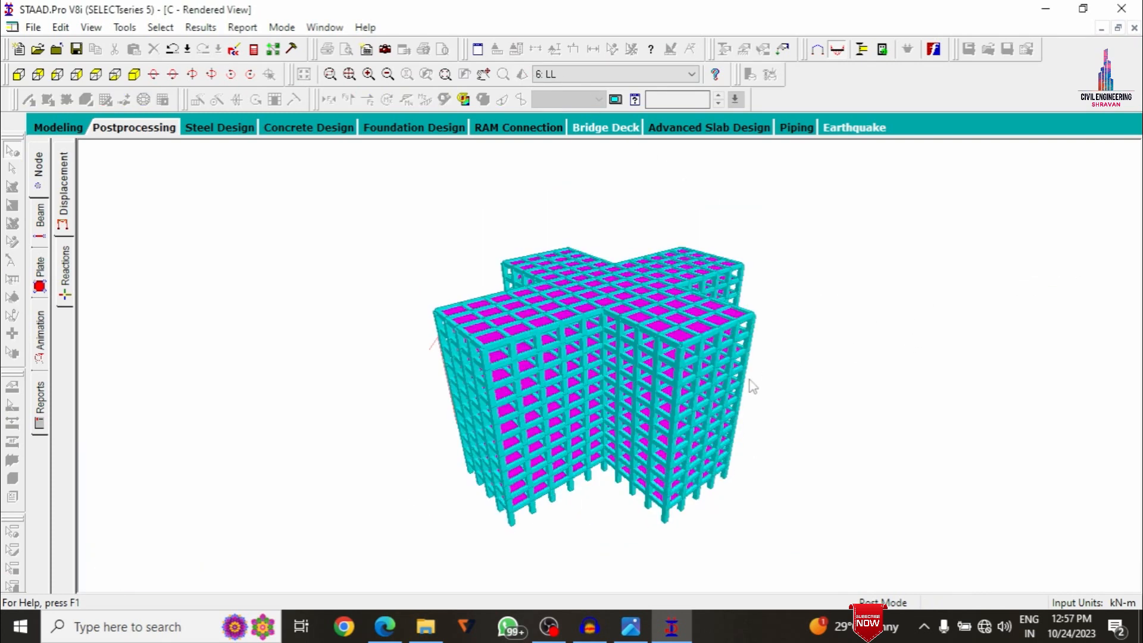
{"action": "left_click_drag", "start_coordinate": [650, 371], "coordinate": [635, 423]}
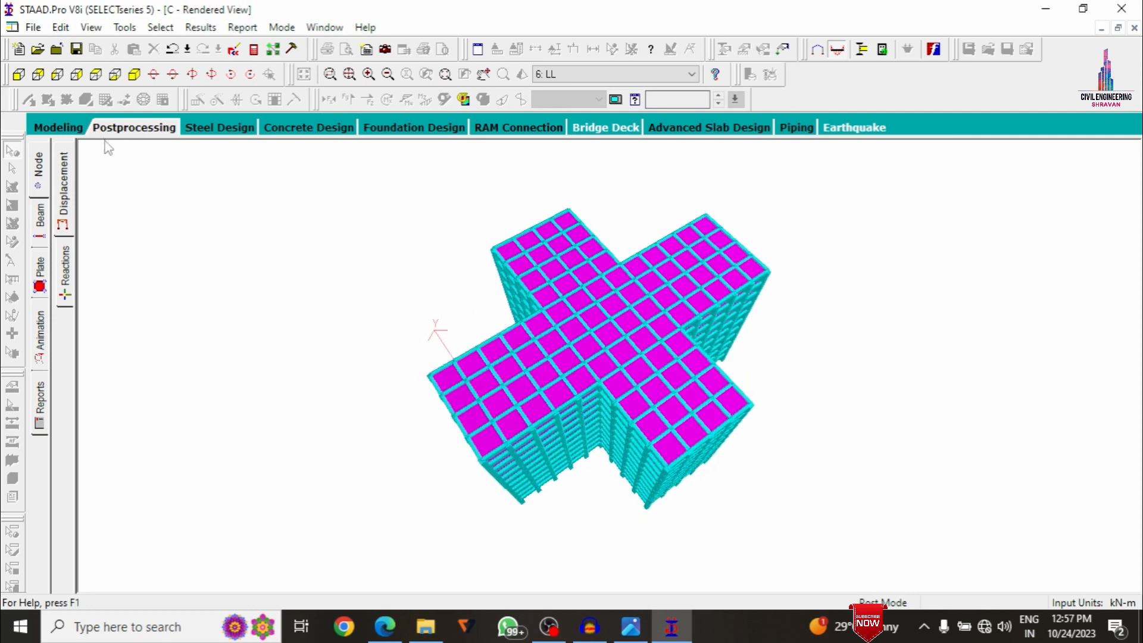
- Return to modeling mode, open the concrete design settings and set the design code to IS456
{"action": "left_click", "coordinate": [57, 128]}
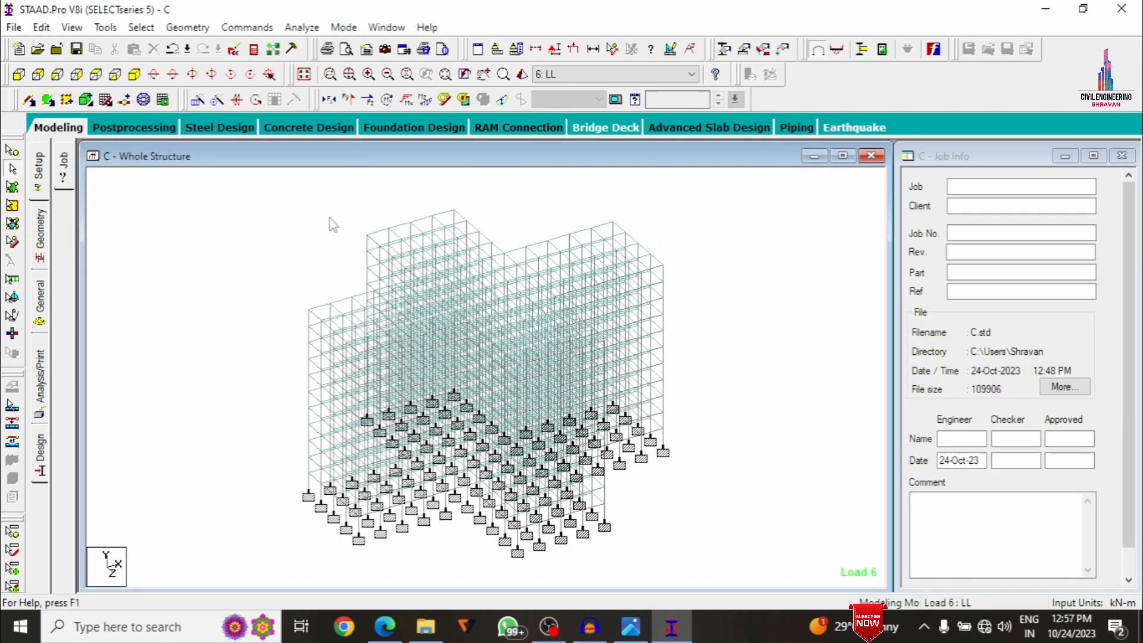
{"action": "left_click", "coordinate": [40, 455]}
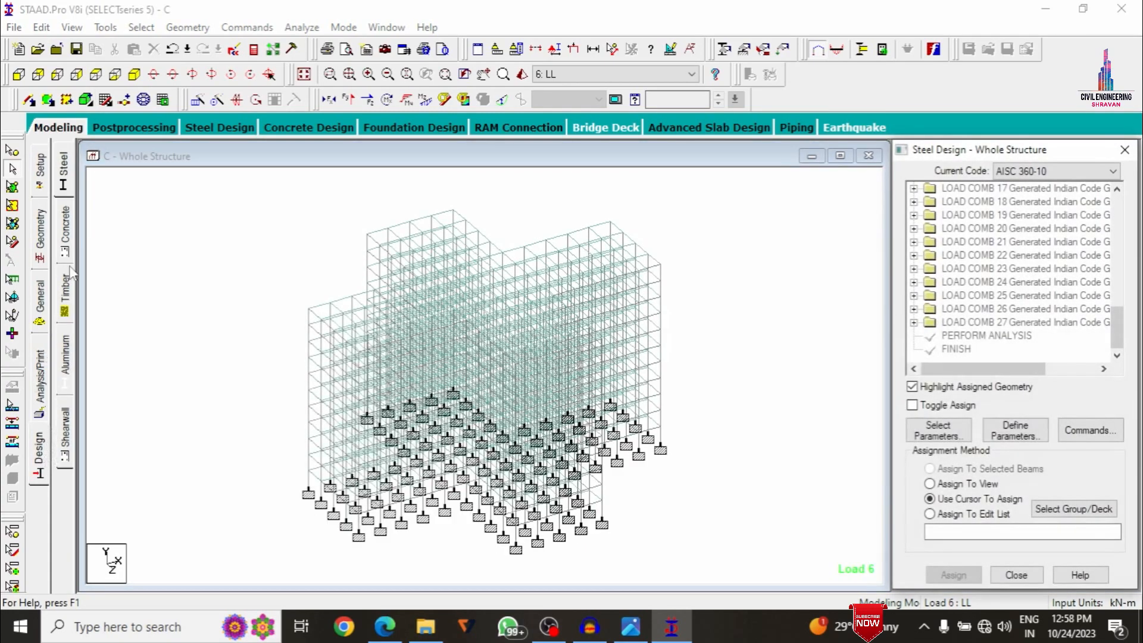
{"action": "left_click", "coordinate": [64, 232]}
{"action": "left_click", "coordinate": [1045, 173]}
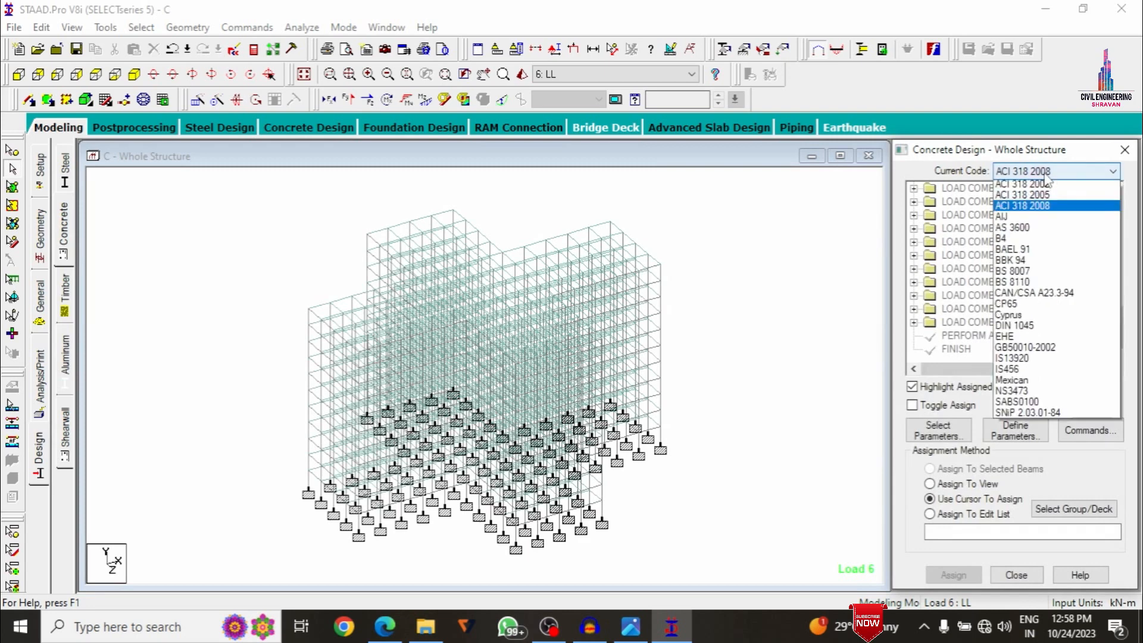
{"action": "left_click", "coordinate": [1019, 382]}
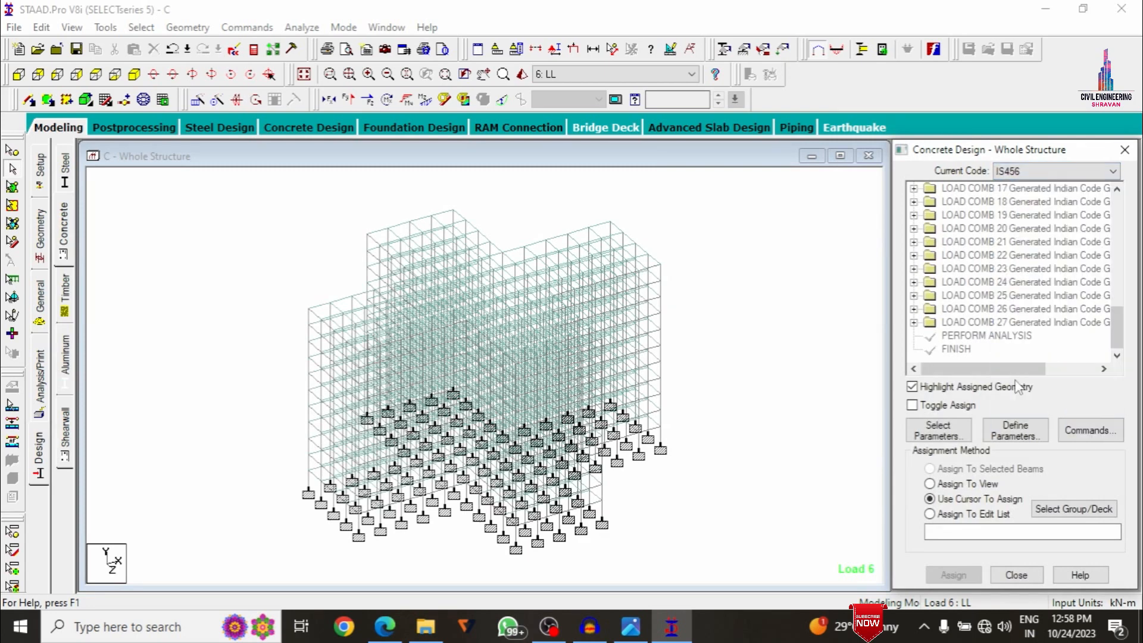
- Clear the selected design parameters and choose only Fc, Fymain, Fysec, Maxmain, Maxsec and Md1
{"action": "left_click", "coordinate": [960, 437]}
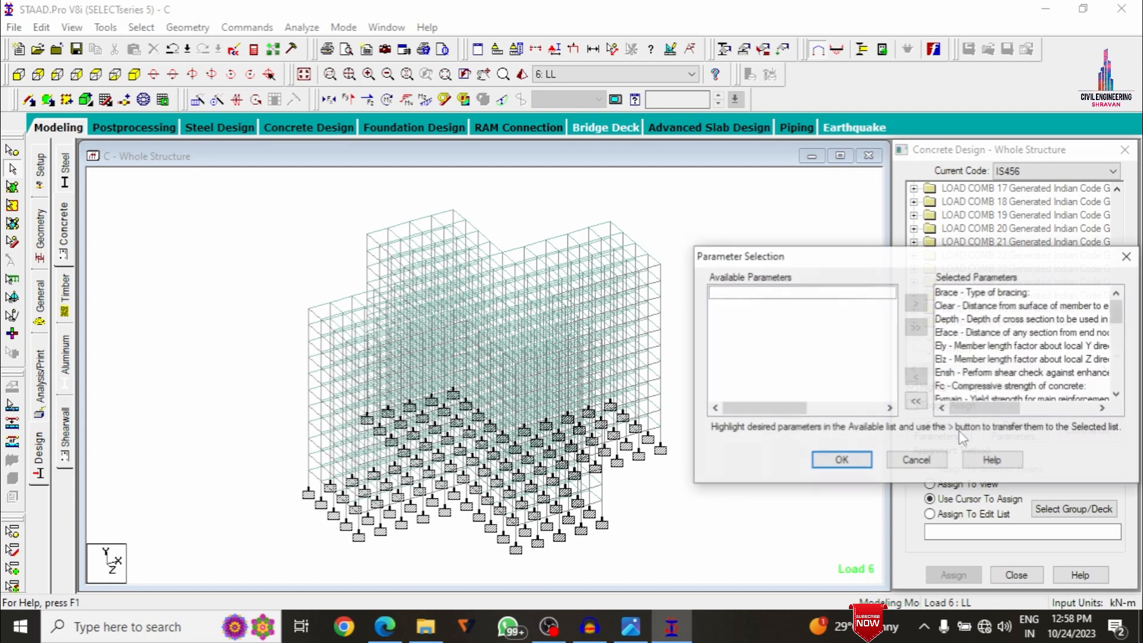
{"action": "left_click", "coordinate": [916, 403]}
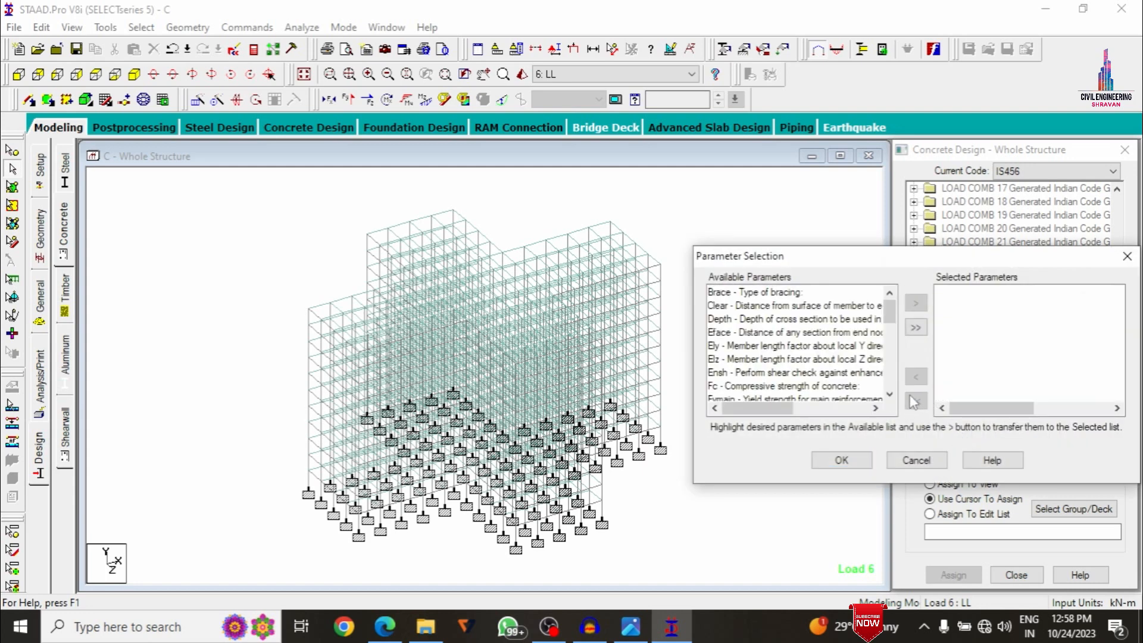
{"action": "double_click", "coordinate": [759, 387]}
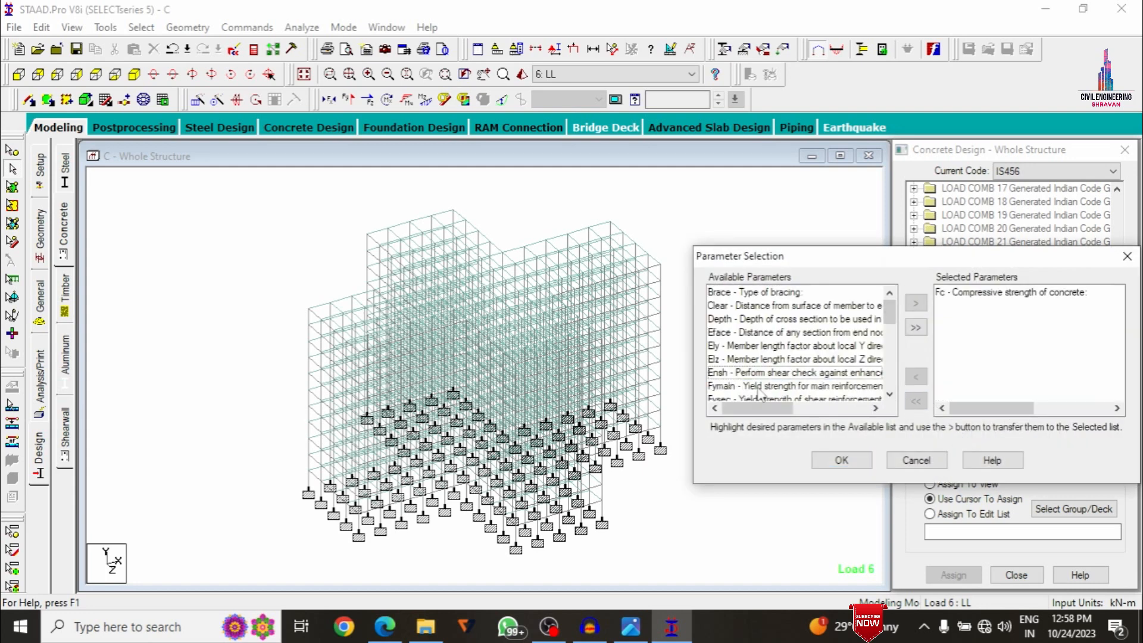
{"action": "double_click", "coordinate": [760, 387]}
{"action": "double_click", "coordinate": [759, 387]}
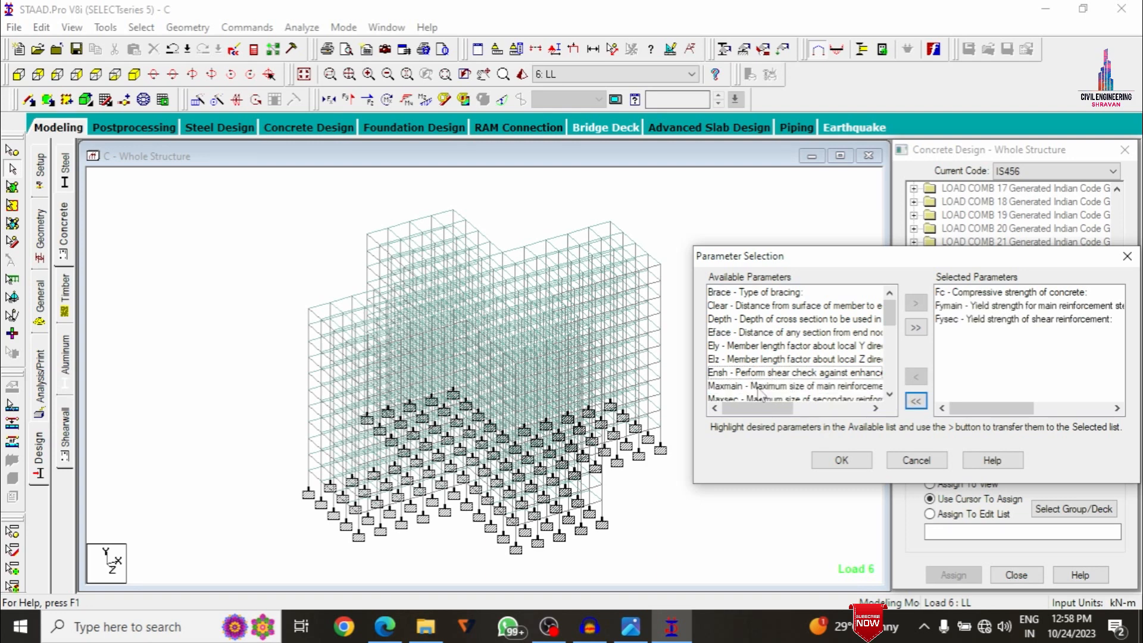
{"action": "double_click", "coordinate": [760, 387]}
{"action": "double_click", "coordinate": [759, 387]}
{"action": "double_click", "coordinate": [760, 387]}
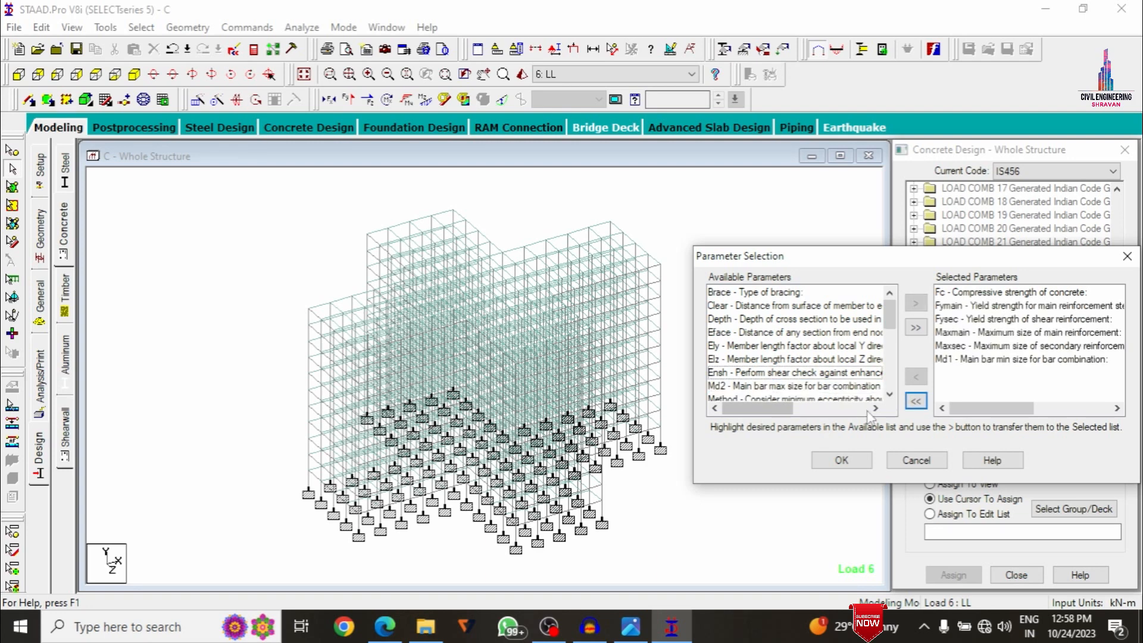
{"action": "left_click", "coordinate": [841, 460]}
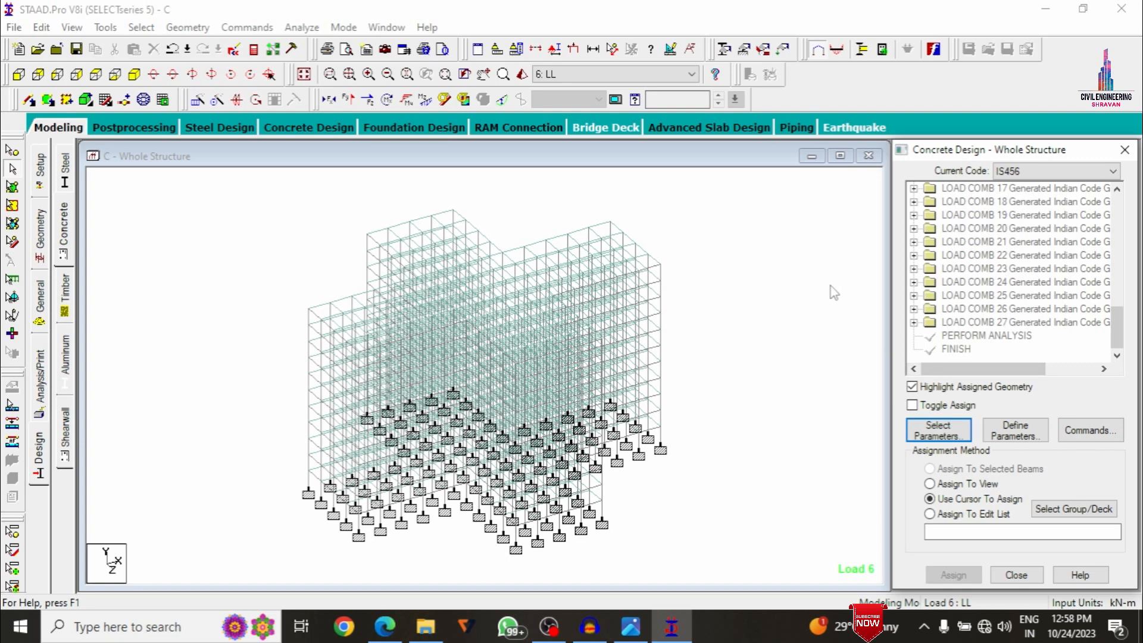
- Add the FC design parameter with a concrete compressive strength of 30000 kN/m2
{"action": "left_click", "coordinate": [1017, 431]}
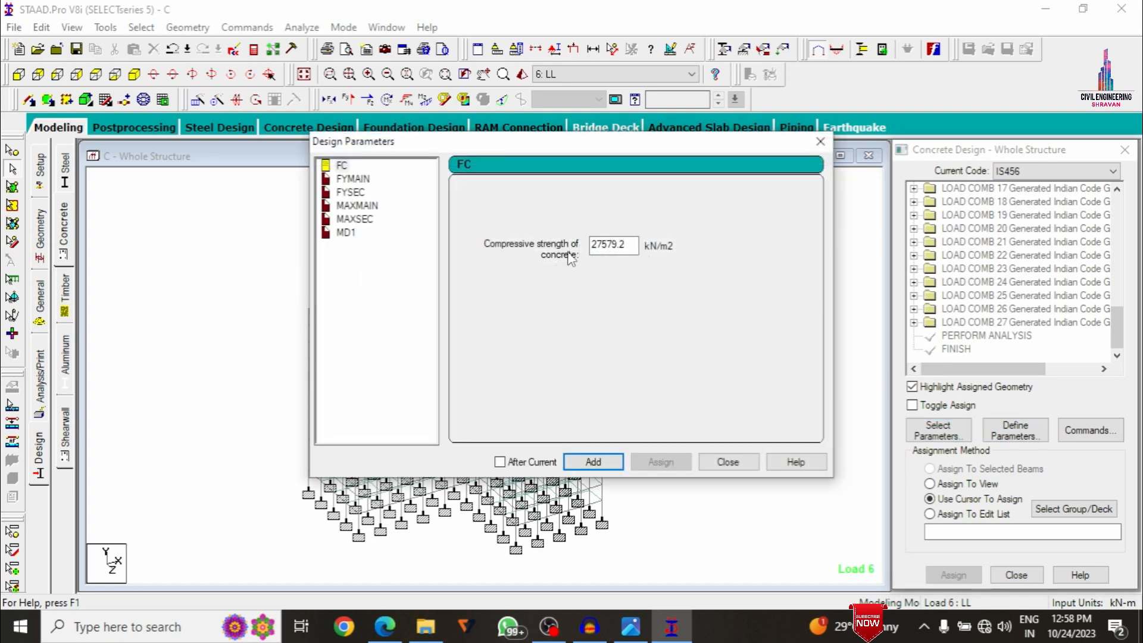
{"action": "double_click", "coordinate": [616, 244]}
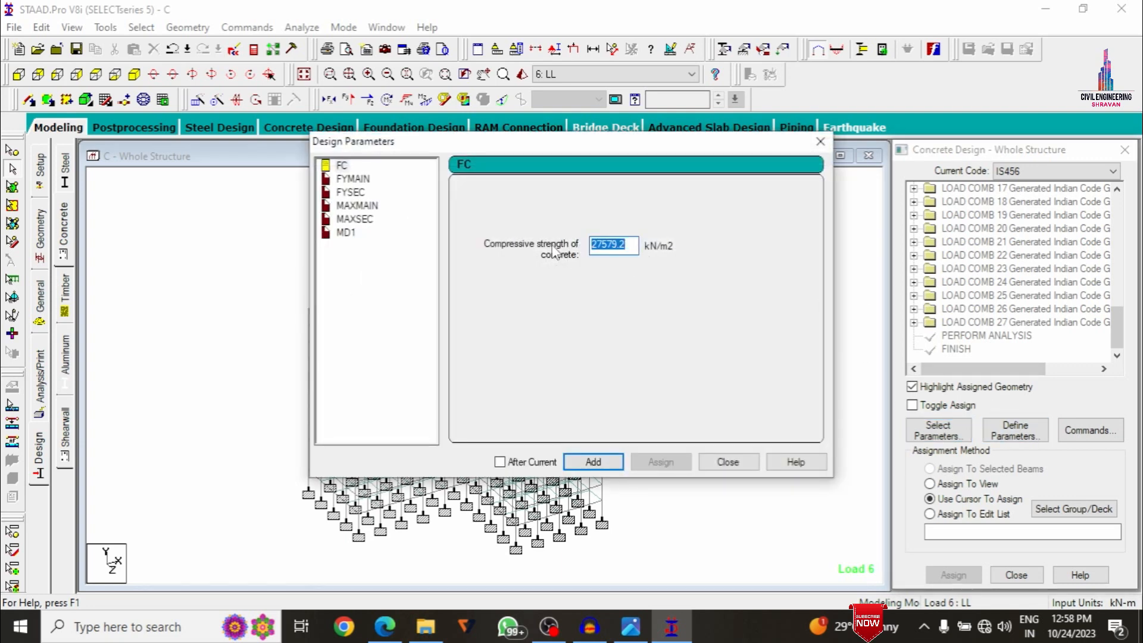
{"action": "type", "text": "30000"}
{"action": "left_click", "coordinate": [583, 462]}
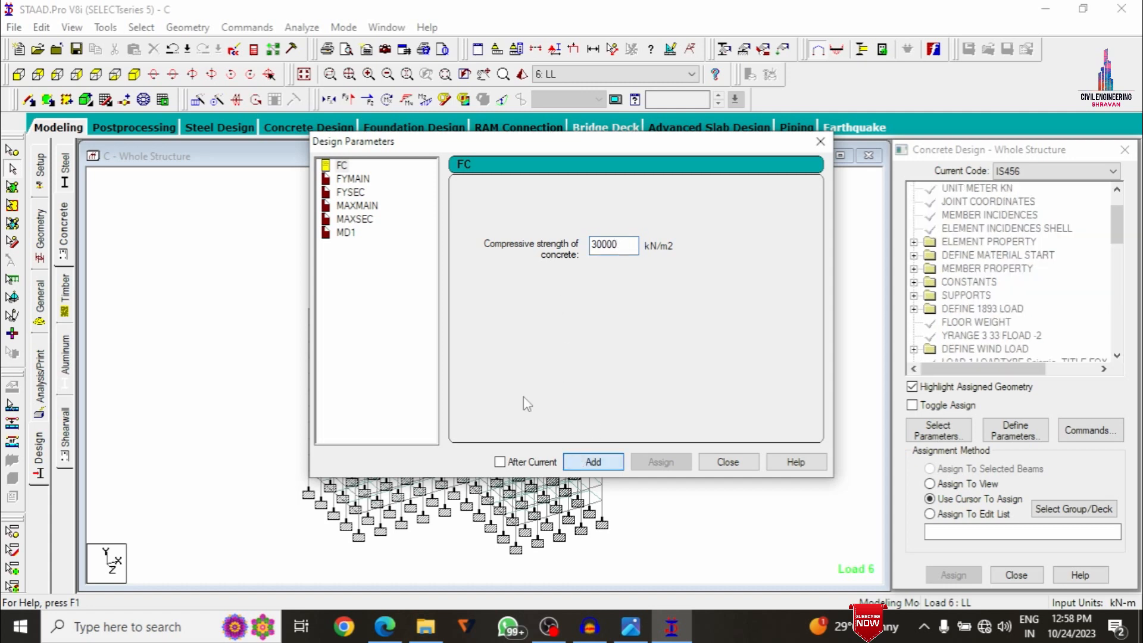
- Add the FYMAIN and FYSEC parameters, each with a reinforcement yield strength of 500000 kN/m2
{"action": "left_click", "coordinate": [352, 179]}
{"action": "double_click", "coordinate": [613, 245]}
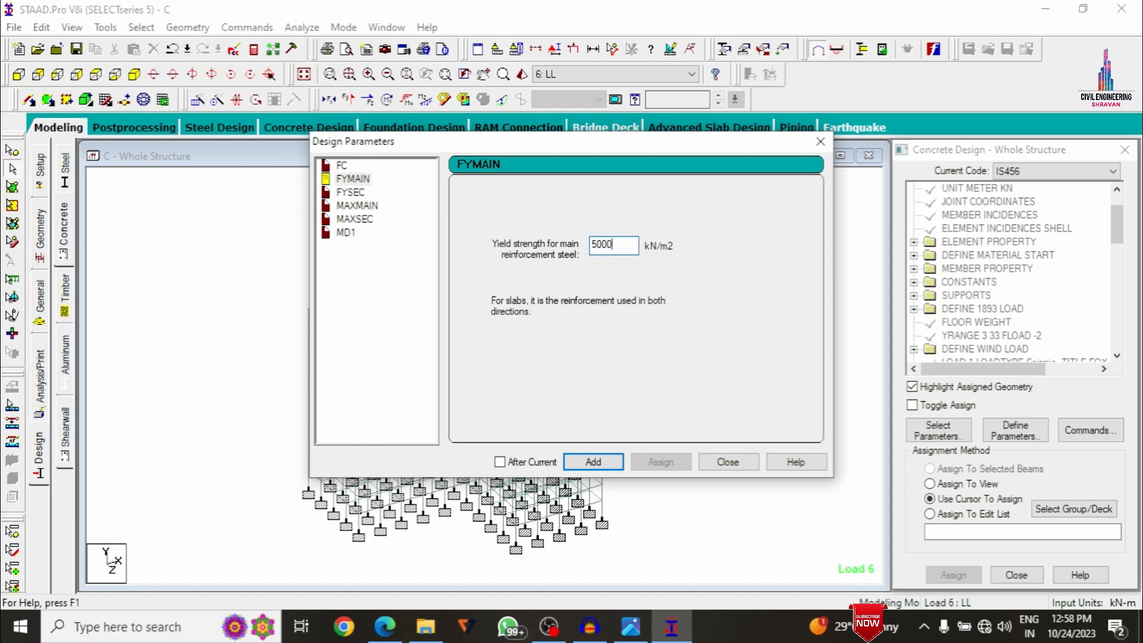
{"action": "left_click", "coordinate": [586, 459]}
{"action": "left_click", "coordinate": [351, 192]}
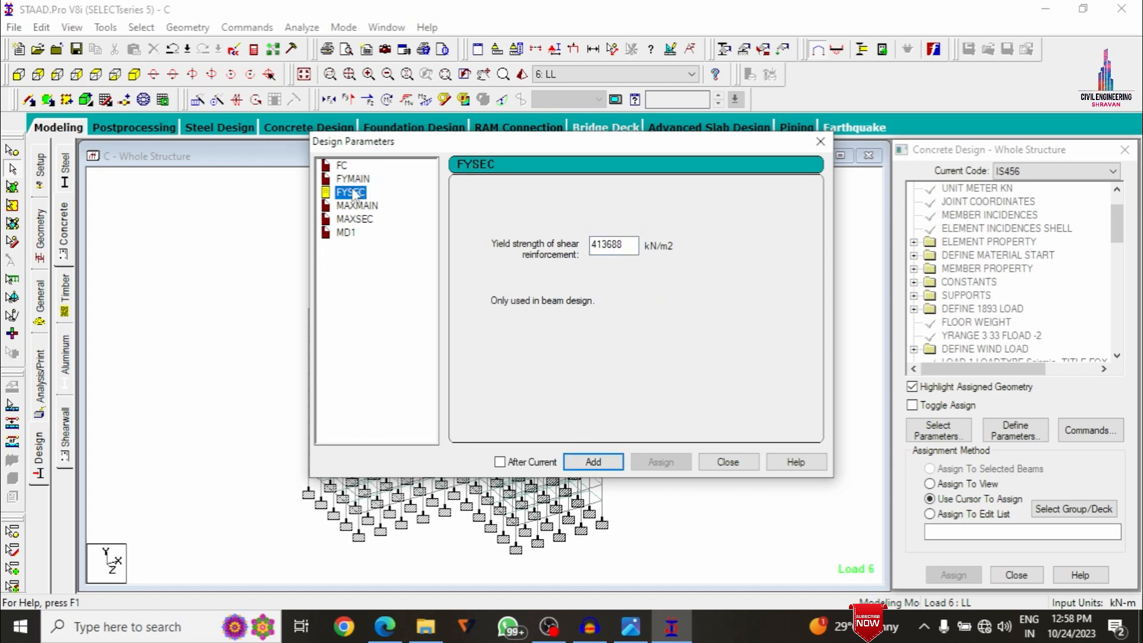
{"action": "double_click", "coordinate": [609, 245]}
{"action": "type", "text": "500000"}
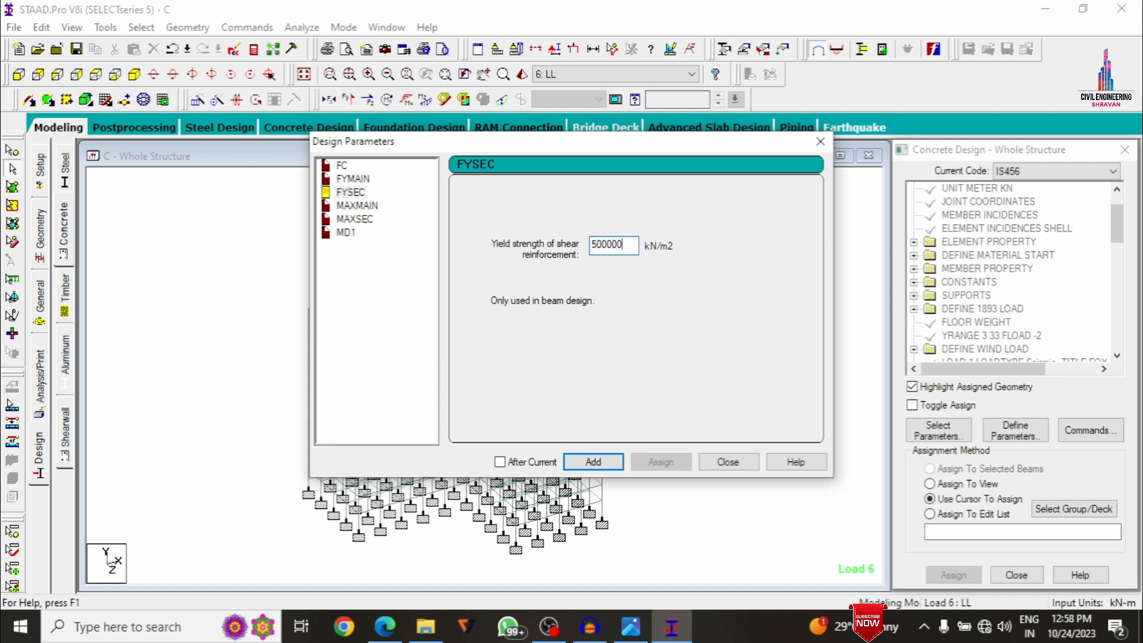
{"action": "left_click", "coordinate": [617, 461]}
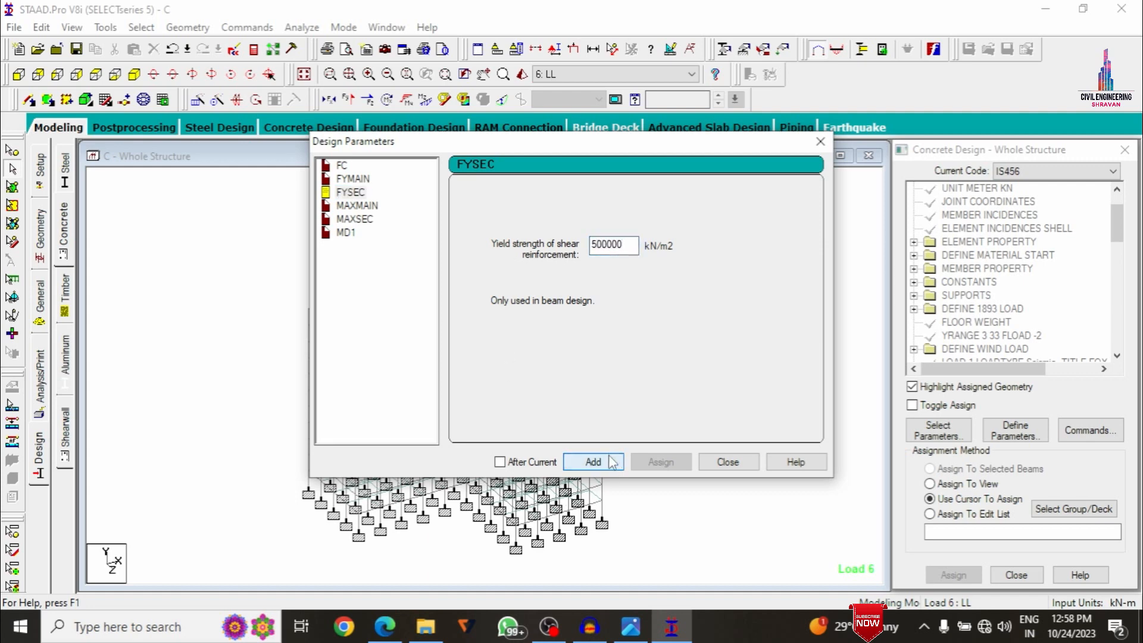
- Add the maximum reinforcement sizes: MAXMAIN at 20 mm and MAXSEC at 12 mm
{"action": "left_click", "coordinate": [357, 206]}
{"action": "left_click", "coordinate": [464, 278]}
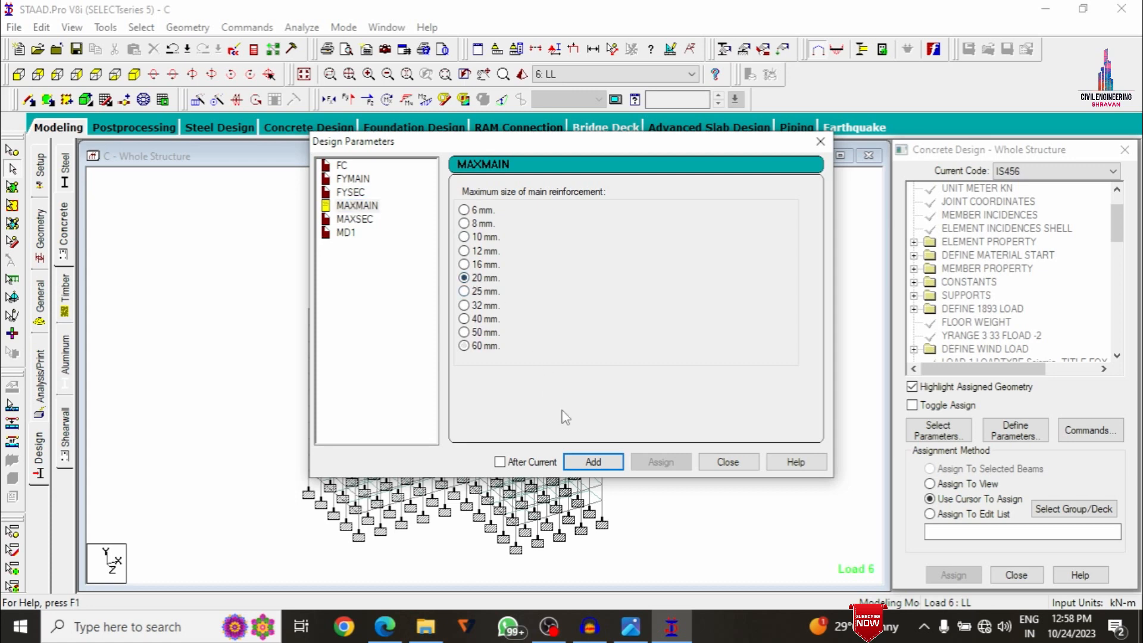
{"action": "left_click", "coordinate": [592, 463]}
{"action": "left_click", "coordinate": [357, 219]}
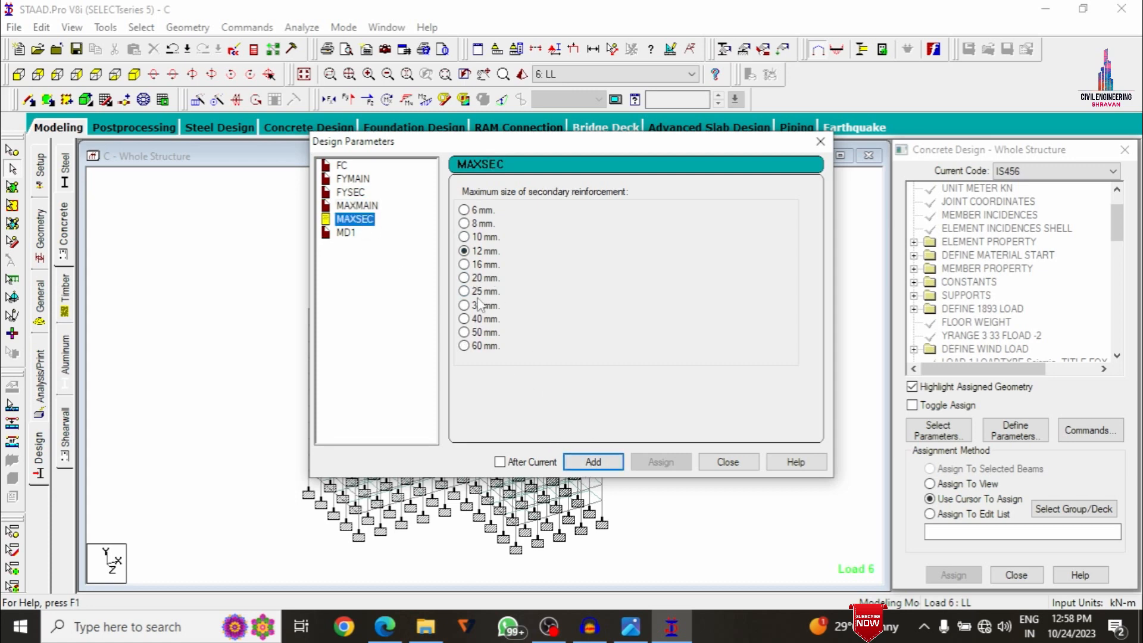
{"action": "left_click", "coordinate": [593, 465]}
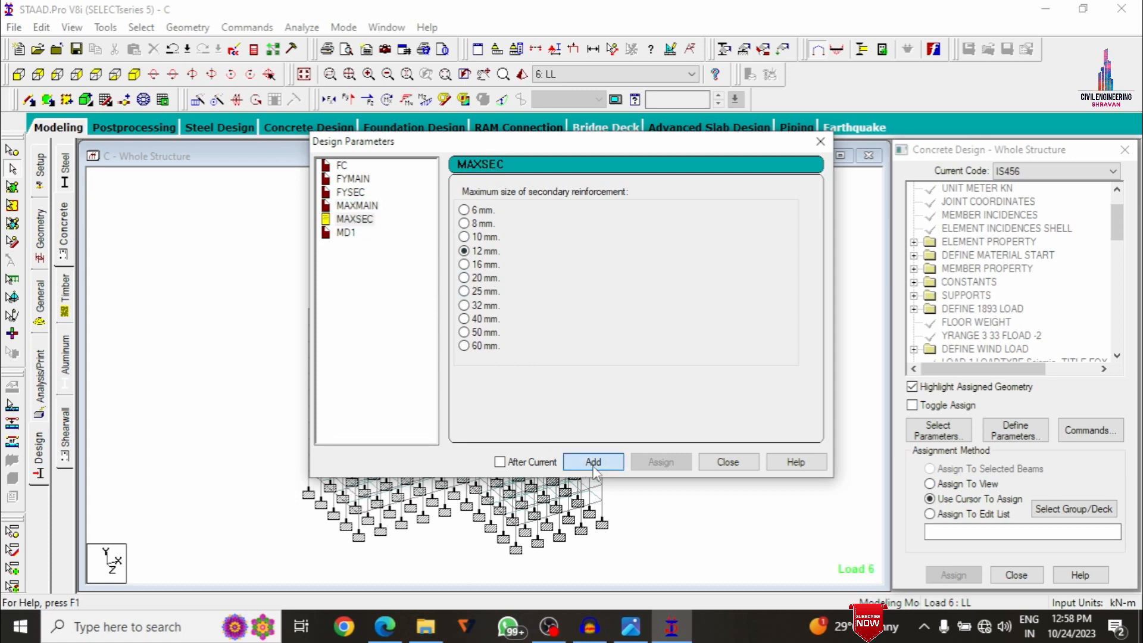
- Add the MD1 parameter with a minimum main bar size of 12 mm and finish defining parameters
{"action": "left_click", "coordinate": [355, 236]}
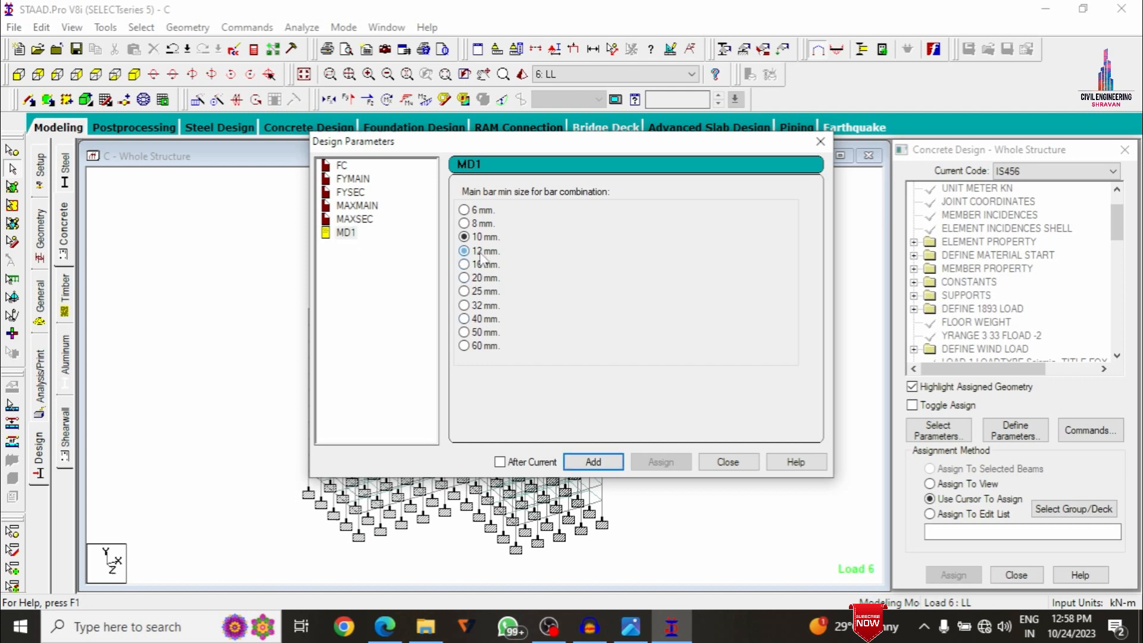
{"action": "left_click", "coordinate": [592, 462]}
{"action": "left_click", "coordinate": [728, 462]}
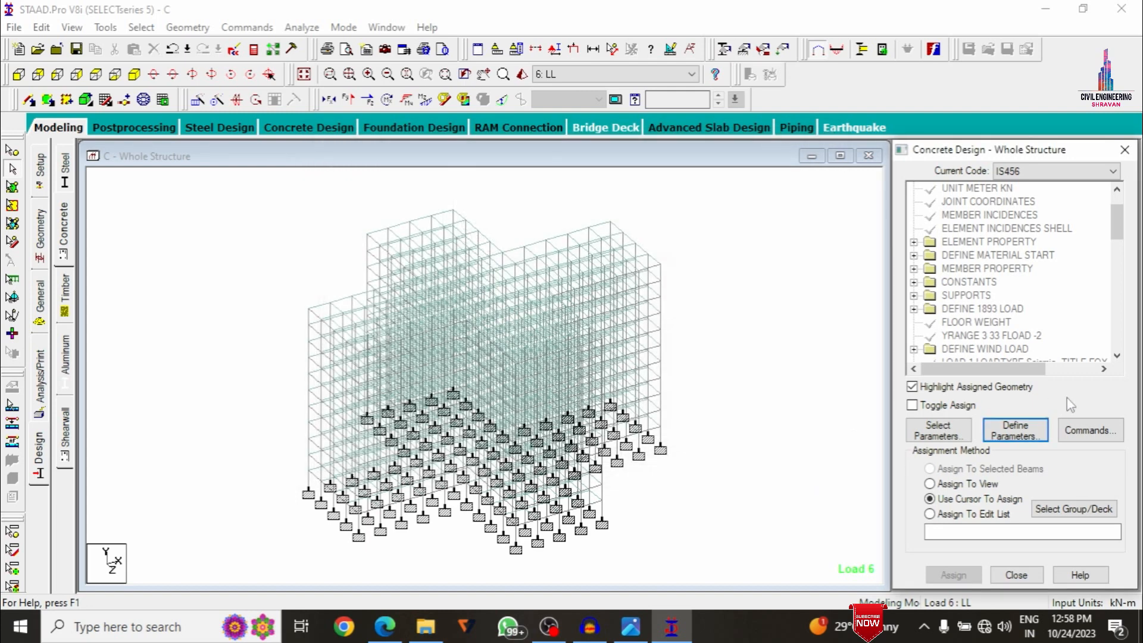
- Add the design commands DESIGN BEAM, DESIGN COLUMN, DESIGN SLAB/ELEMENT and TAKE OFF to the concrete design
{"action": "left_click", "coordinate": [1088, 430]}
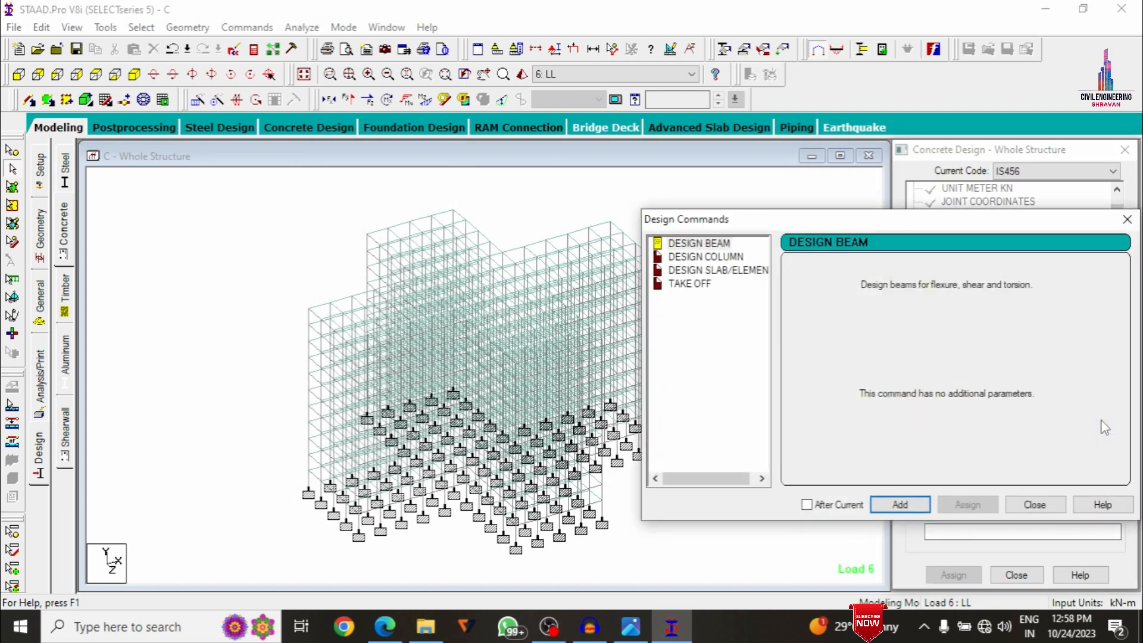
{"action": "left_click", "coordinate": [917, 506]}
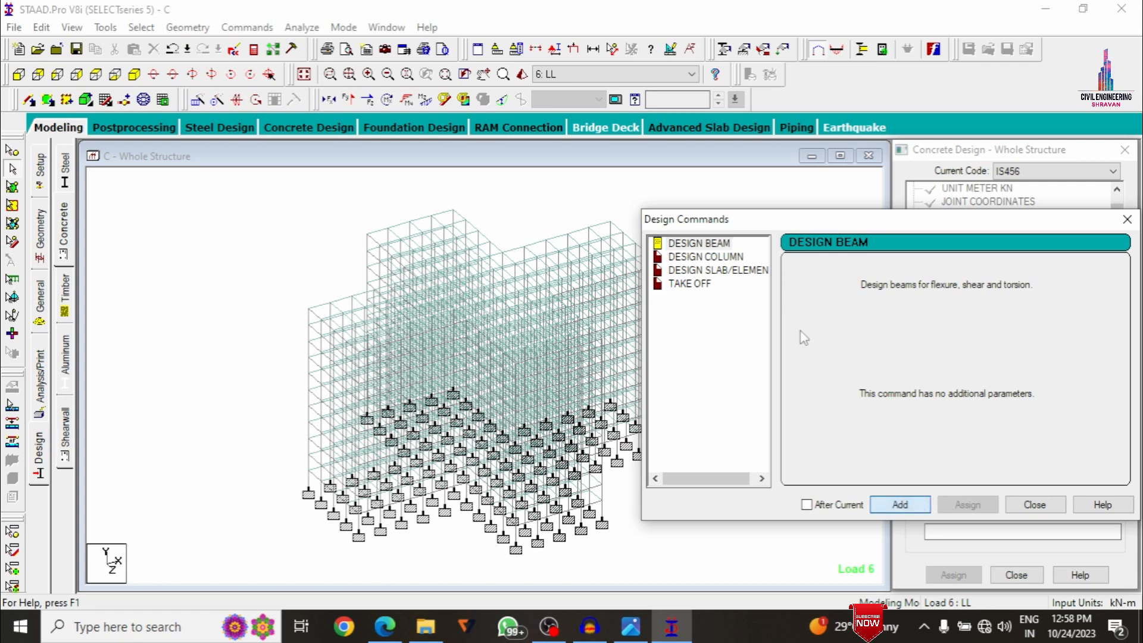
{"action": "left_click", "coordinate": [699, 257]}
{"action": "left_click", "coordinate": [900, 504]}
{"action": "left_click", "coordinate": [720, 269]}
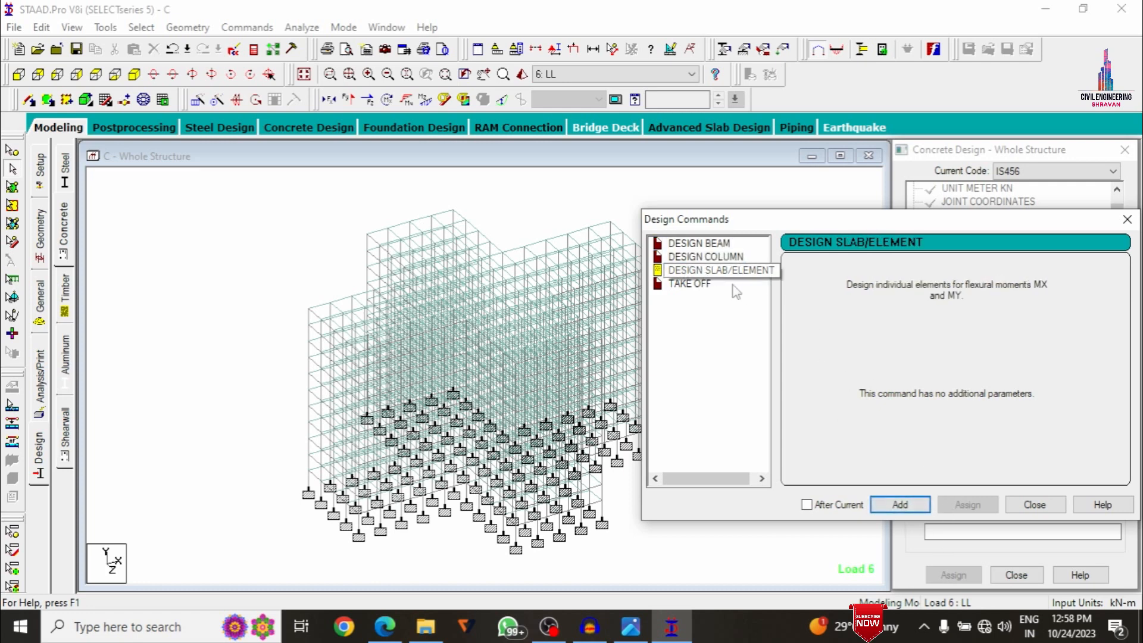
{"action": "left_click", "coordinate": [900, 505]}
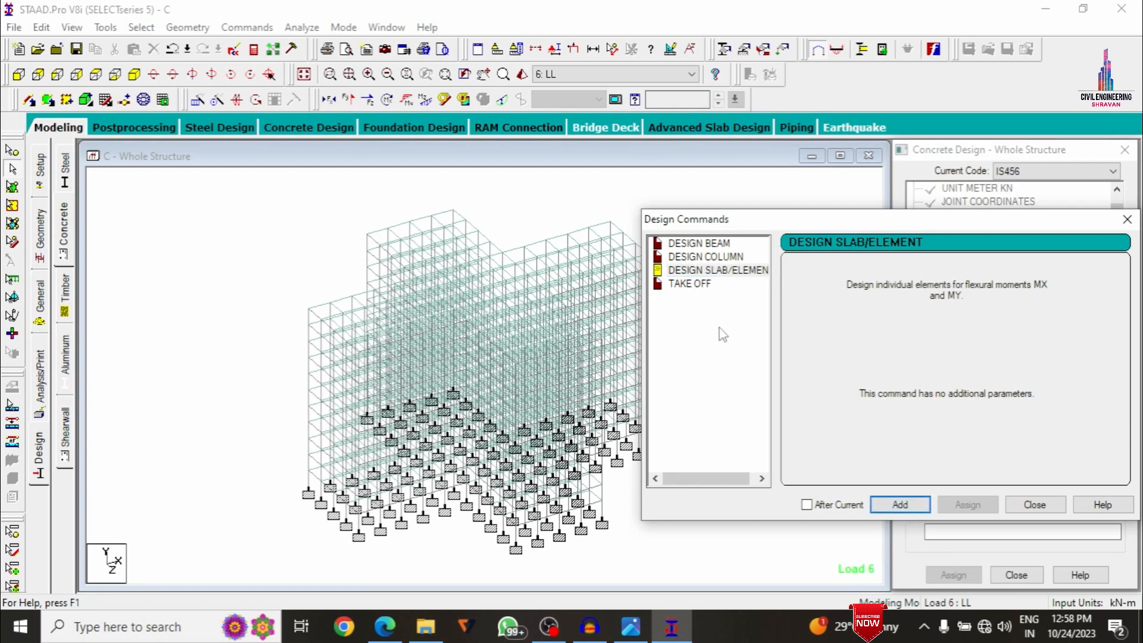
{"action": "left_click", "coordinate": [689, 284]}
{"action": "left_click", "coordinate": [898, 504]}
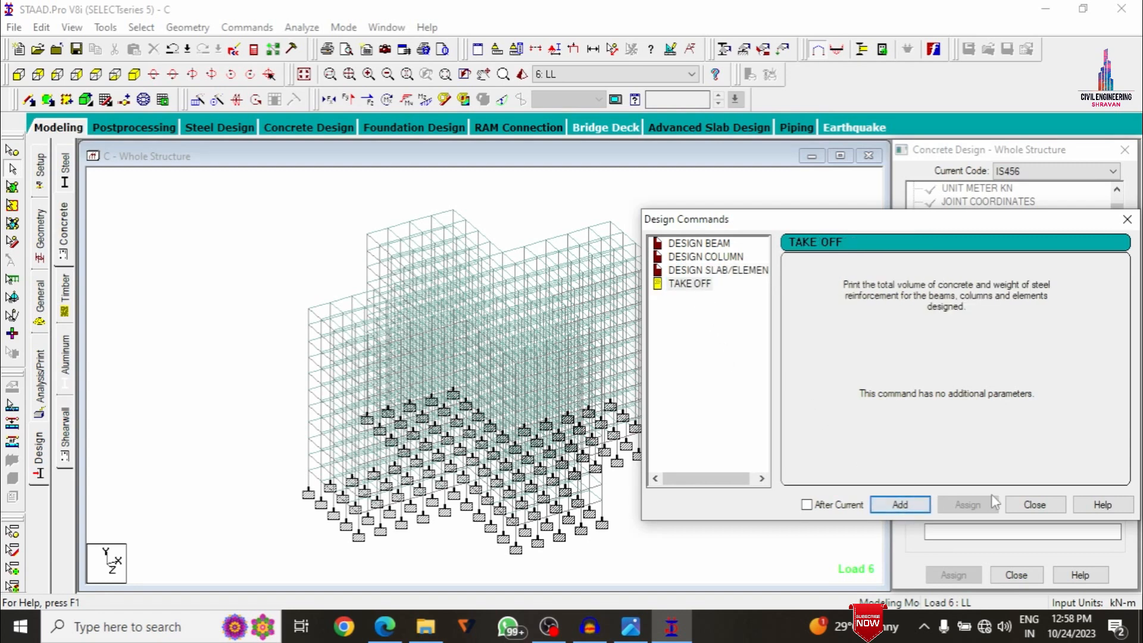
{"action": "left_click", "coordinate": [1034, 504]}
- Delete the START BAR COMBINATION entry from the concrete design command tree
{"action": "scroll", "coordinate": [1100, 348], "scroll_direction": "down", "scroll_amount": 10}
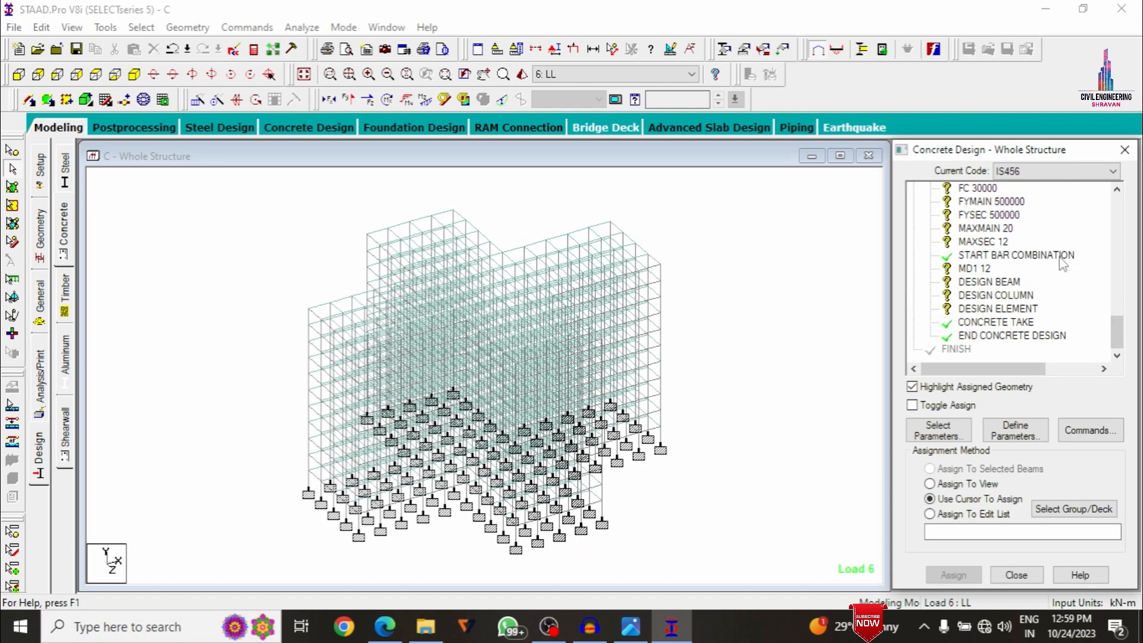
{"action": "left_click", "coordinate": [1060, 258]}
{"action": "key", "text": "Delete"}
- Assign the FC 30000 parameter to the whole structure using the Assign To View method
{"action": "left_click", "coordinate": [960, 217]}
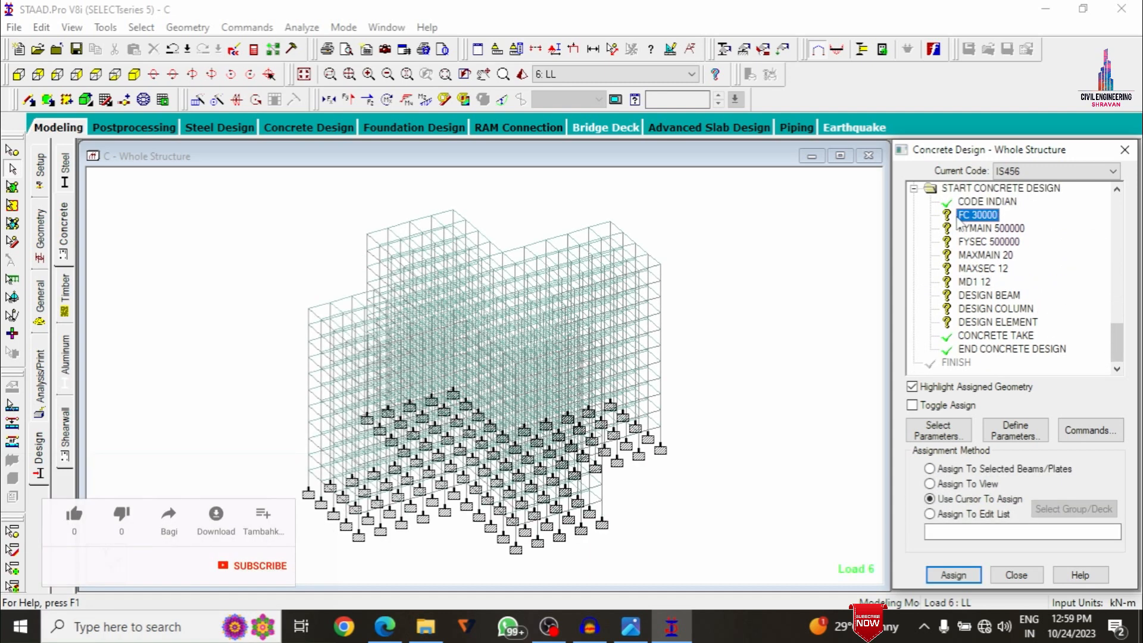
{"action": "left_click", "coordinate": [949, 484]}
{"action": "left_click", "coordinate": [953, 575]}
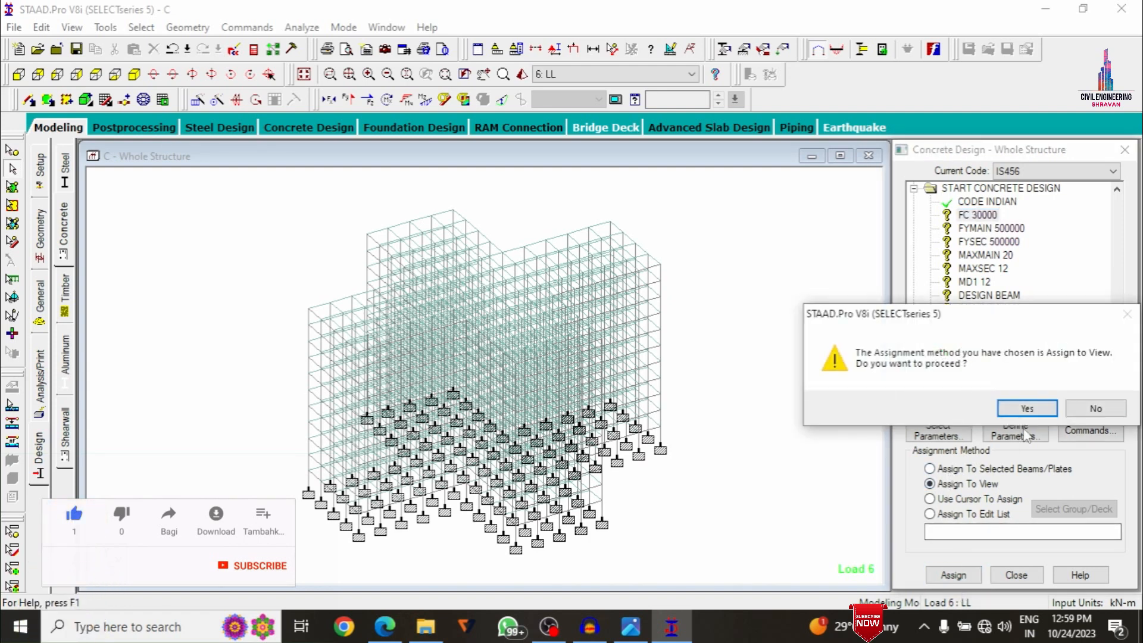
{"action": "left_click", "coordinate": [1022, 405]}
- Assign the FYMAIN 500000 parameter to the whole structure using the Assign To View method
{"action": "left_click", "coordinate": [991, 228]}
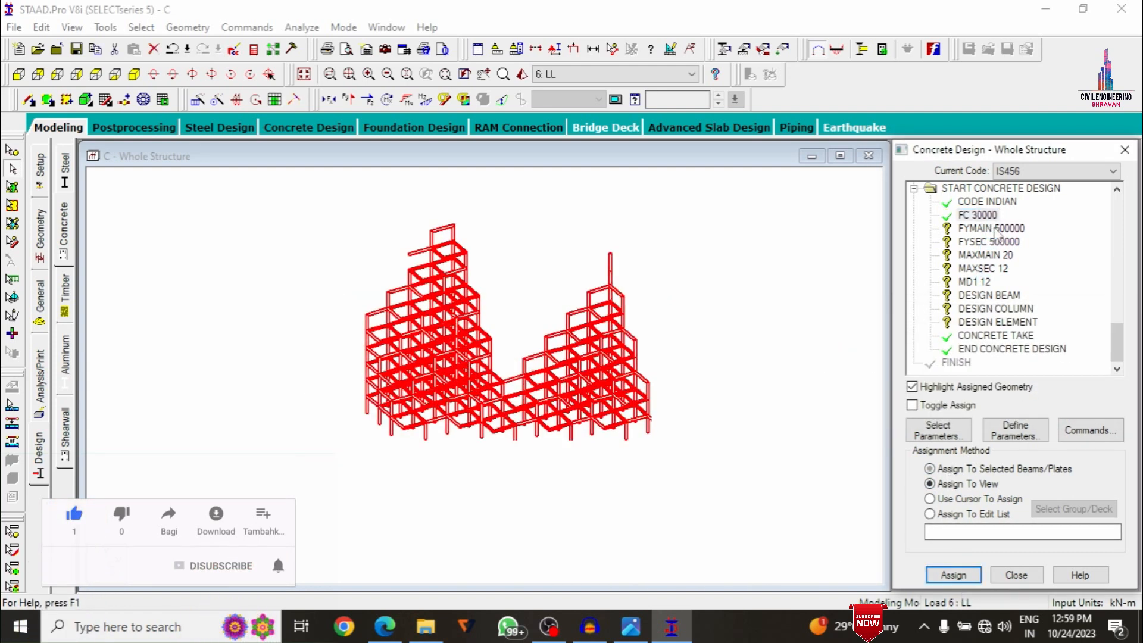
{"action": "left_click", "coordinate": [930, 483]}
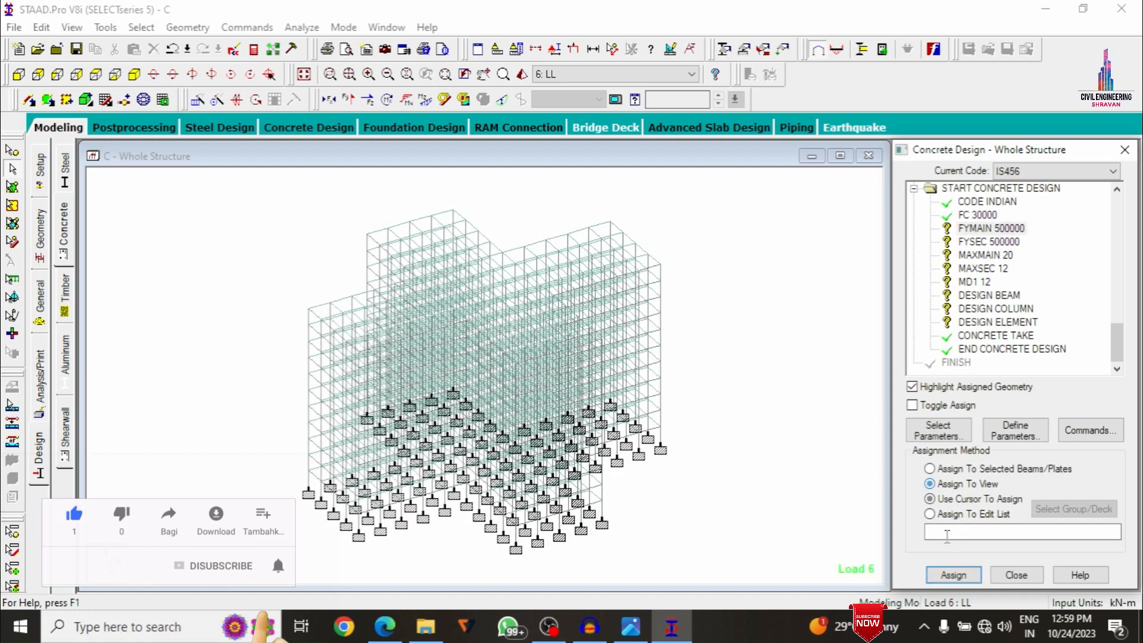
{"action": "left_click", "coordinate": [952, 575]}
{"action": "left_click", "coordinate": [1022, 407]}
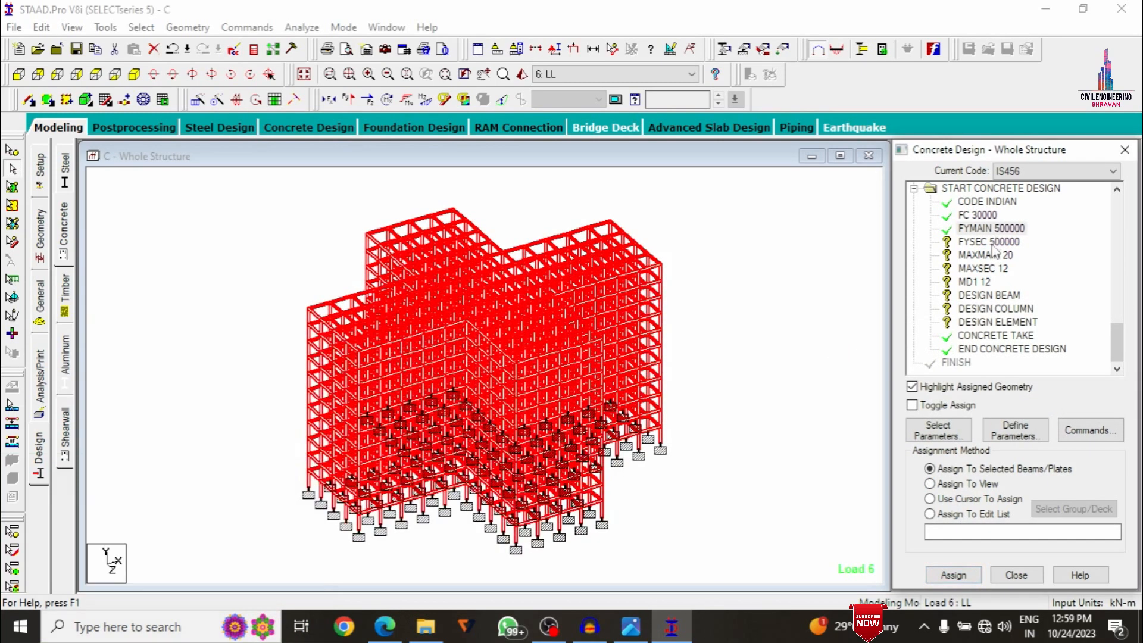
- Assign the FYSEC 500000 parameter to the whole structure using the Assign To View method
{"action": "left_click", "coordinate": [964, 498]}
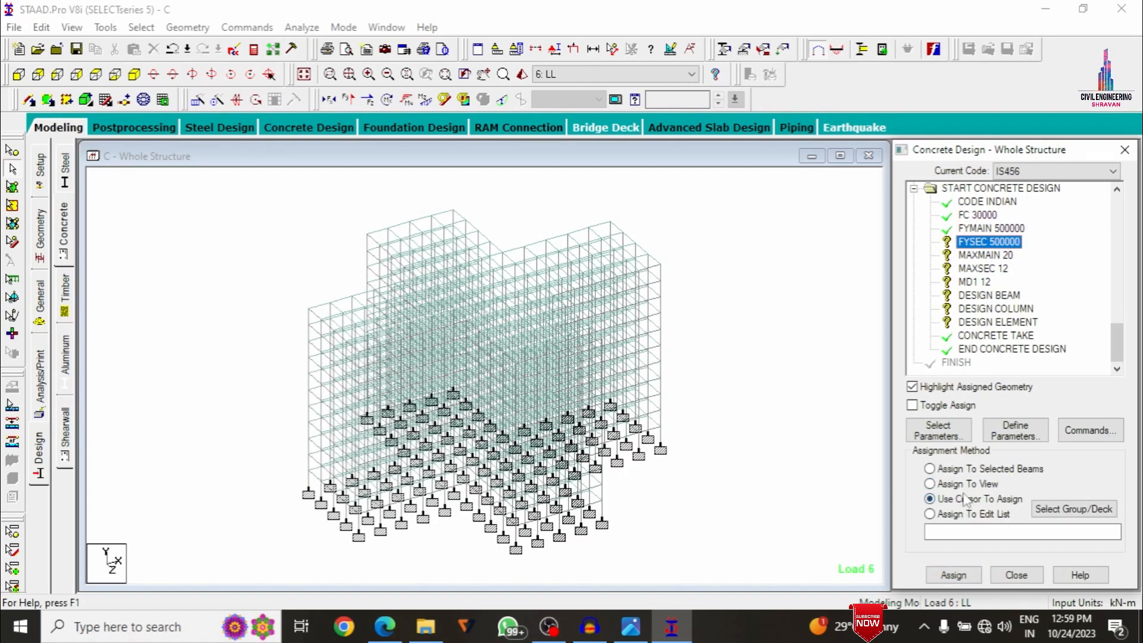
{"action": "left_click", "coordinate": [952, 483]}
{"action": "left_click", "coordinate": [953, 575]}
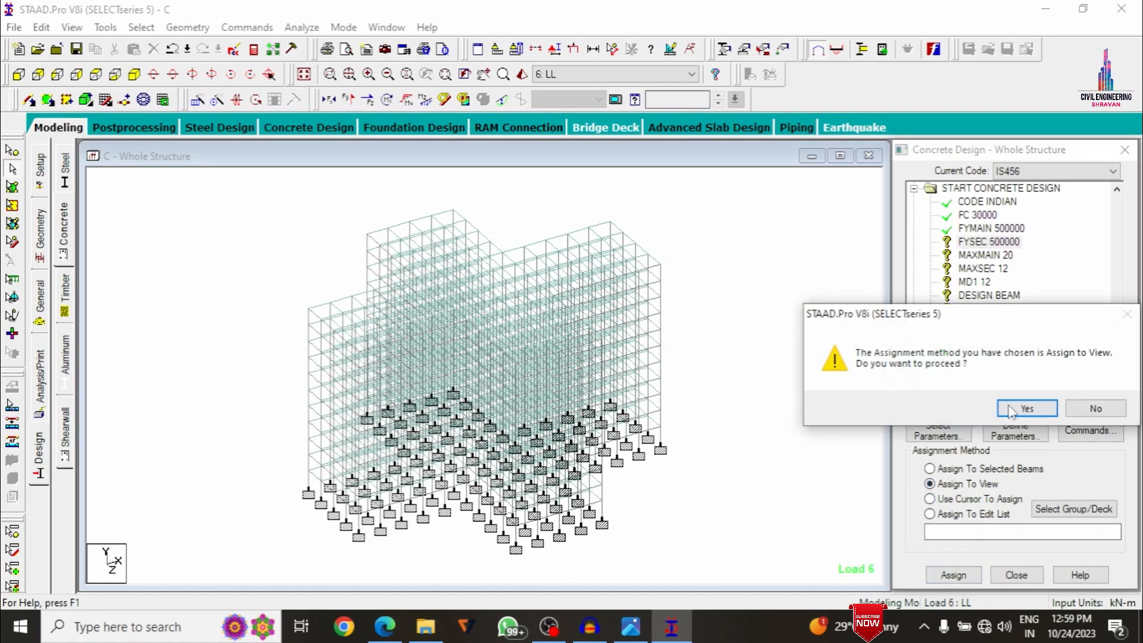
{"action": "left_click", "coordinate": [1022, 408]}
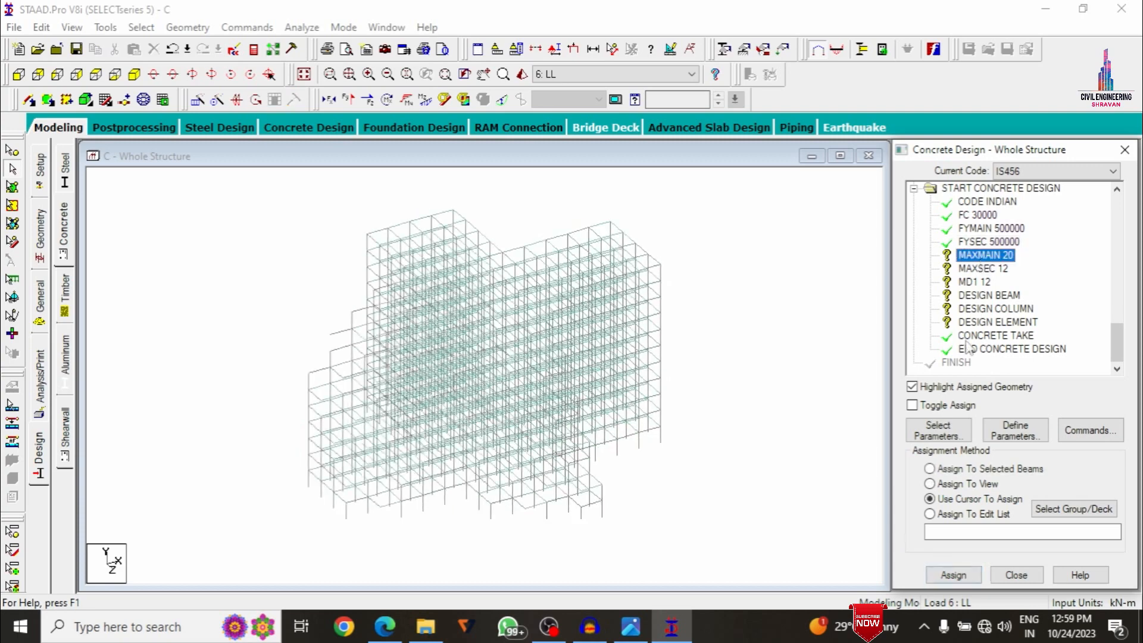
- Assign the MAXMAIN 20 and MAXSEC 12 parameters to the whole structure using the Assign To View method
{"action": "left_click", "coordinate": [952, 483]}
{"action": "left_click", "coordinate": [953, 575]}
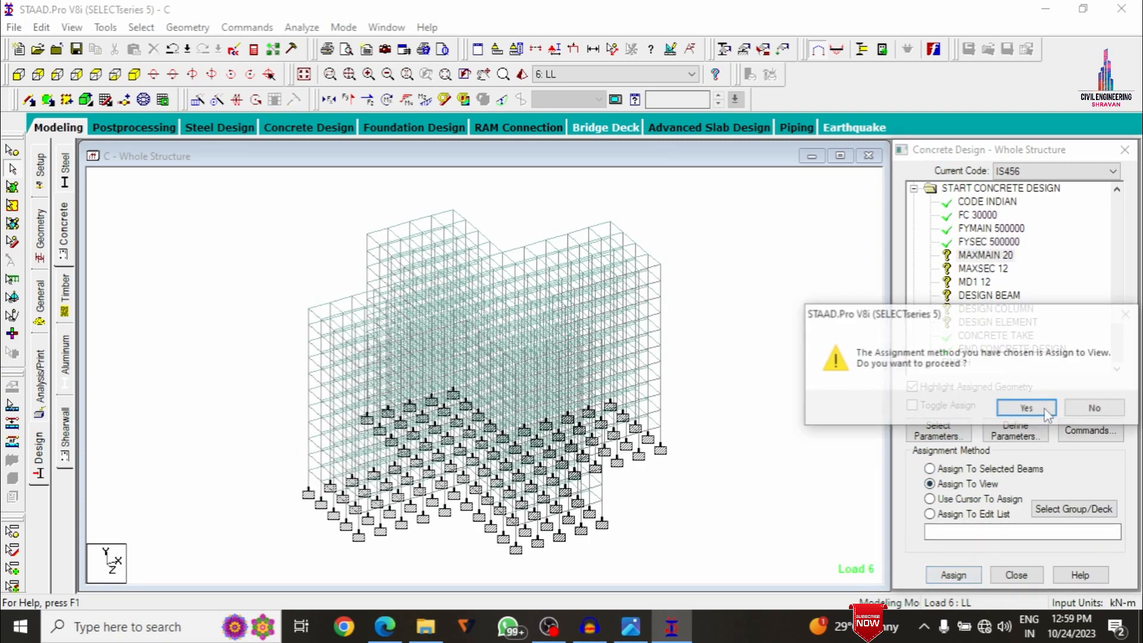
{"action": "left_click", "coordinate": [1023, 407]}
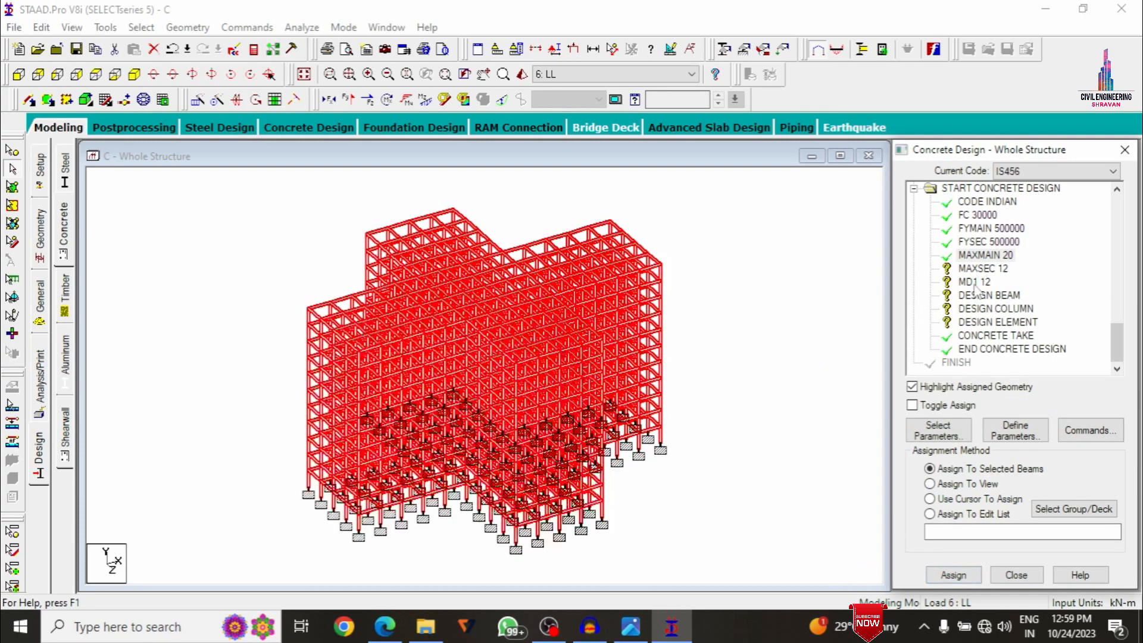
{"action": "left_click", "coordinate": [952, 483]}
{"action": "left_click", "coordinate": [953, 575]}
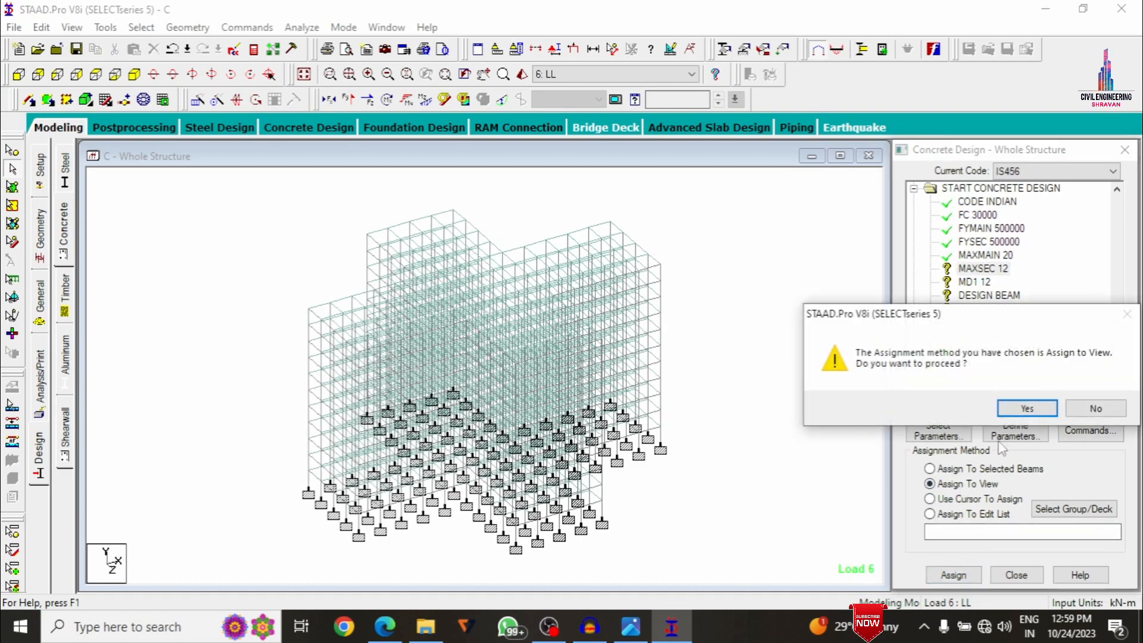
{"action": "left_click", "coordinate": [1006, 405]}
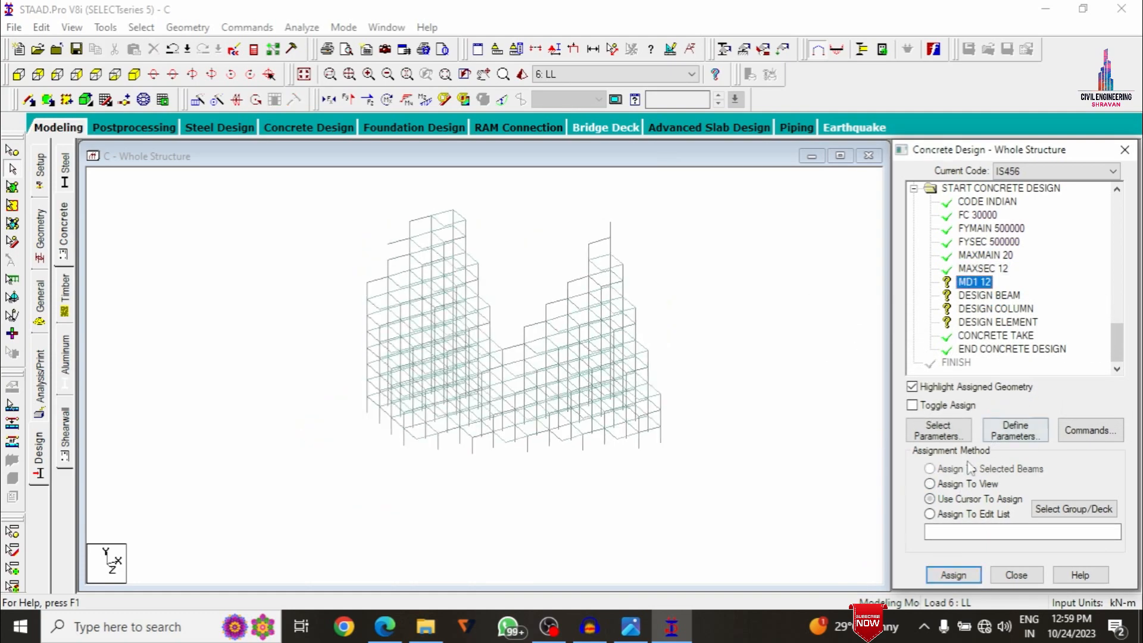
- Assign the MD1 12 parameter to the whole structure using the Assign To View method
{"action": "left_click", "coordinate": [952, 483]}
{"action": "left_click", "coordinate": [953, 575]}
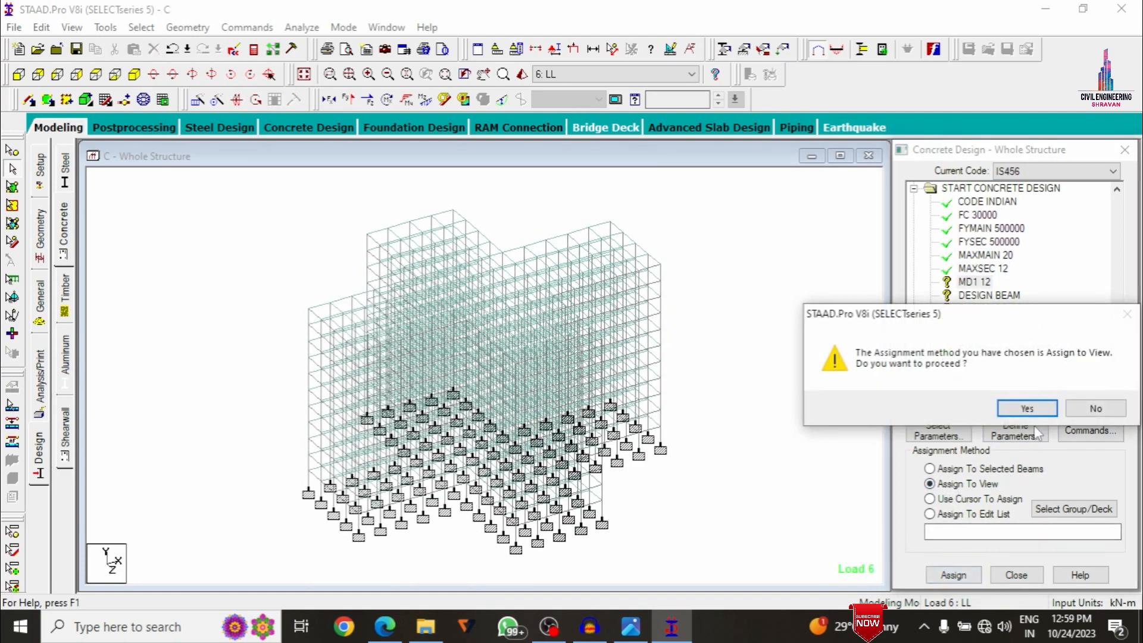
{"action": "left_click", "coordinate": [1022, 409]}
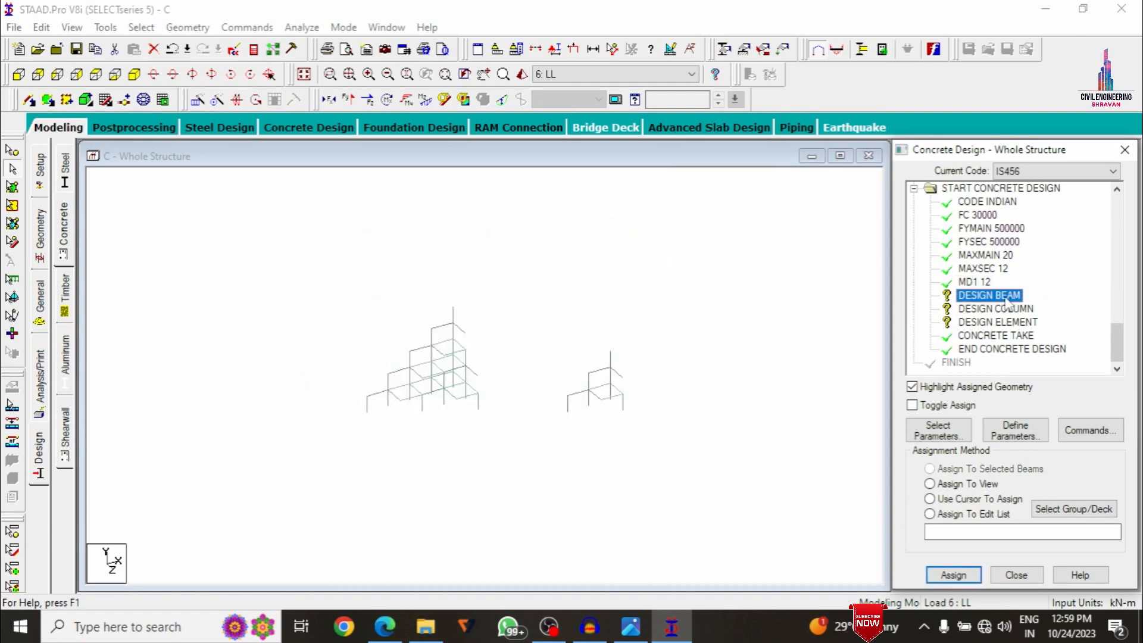
- Select all beams parallel to X and Z and assign the DESIGN BEAM command to them
{"action": "left_click", "coordinate": [142, 27]}
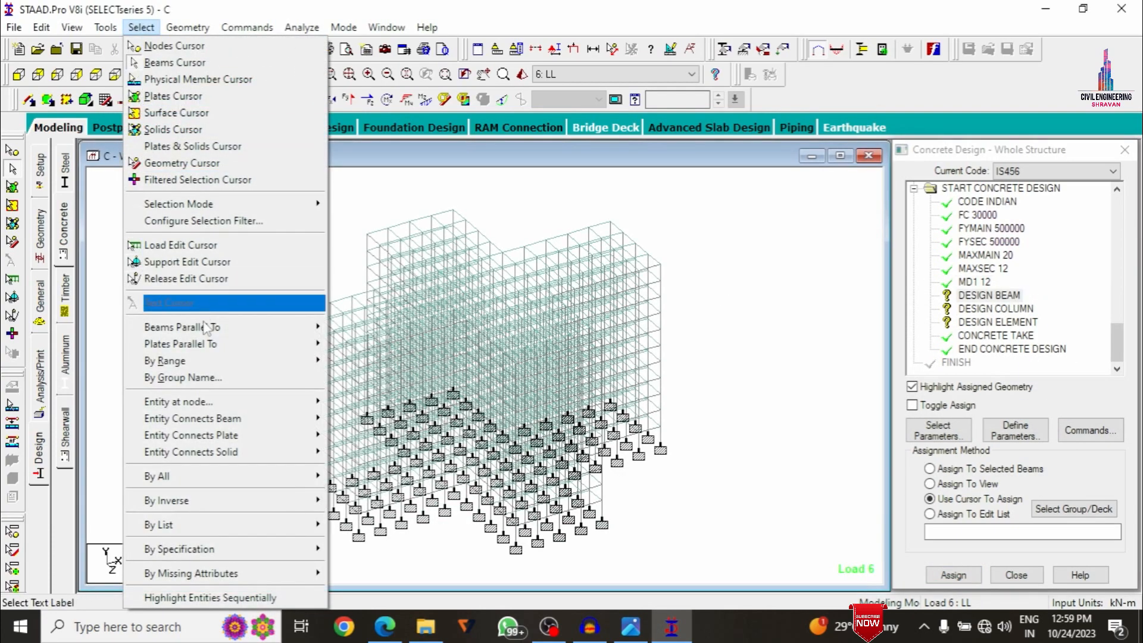
{"action": "mouse_move", "coordinate": [260, 333]}
{"action": "left_click", "coordinate": [348, 326]}
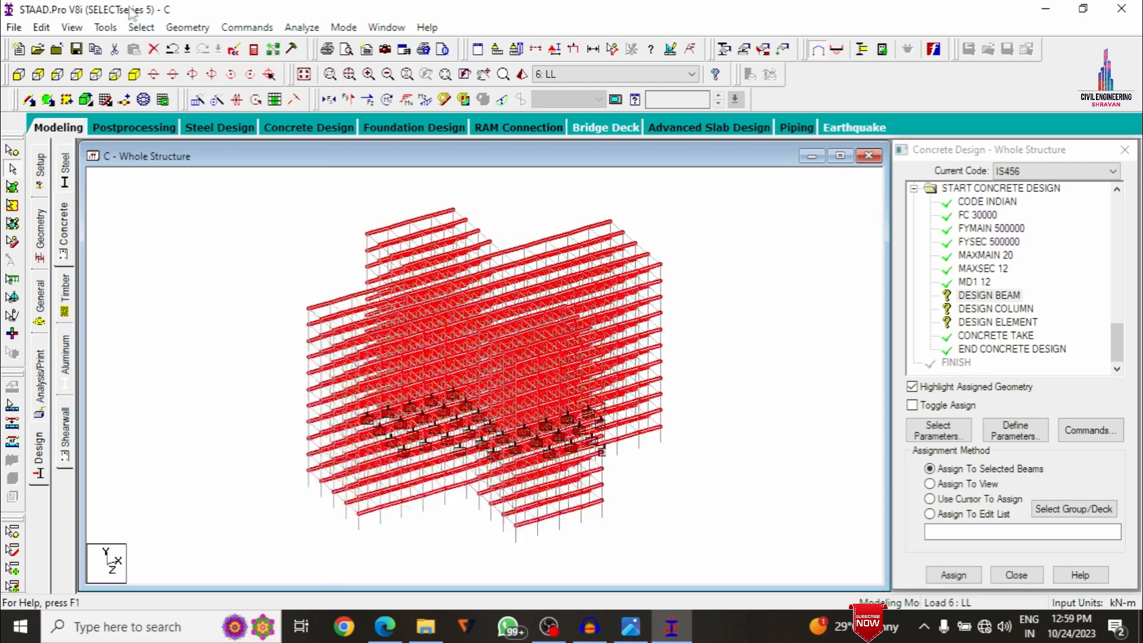
{"action": "left_click", "coordinate": [141, 27]}
{"action": "mouse_move", "coordinate": [226, 326]}
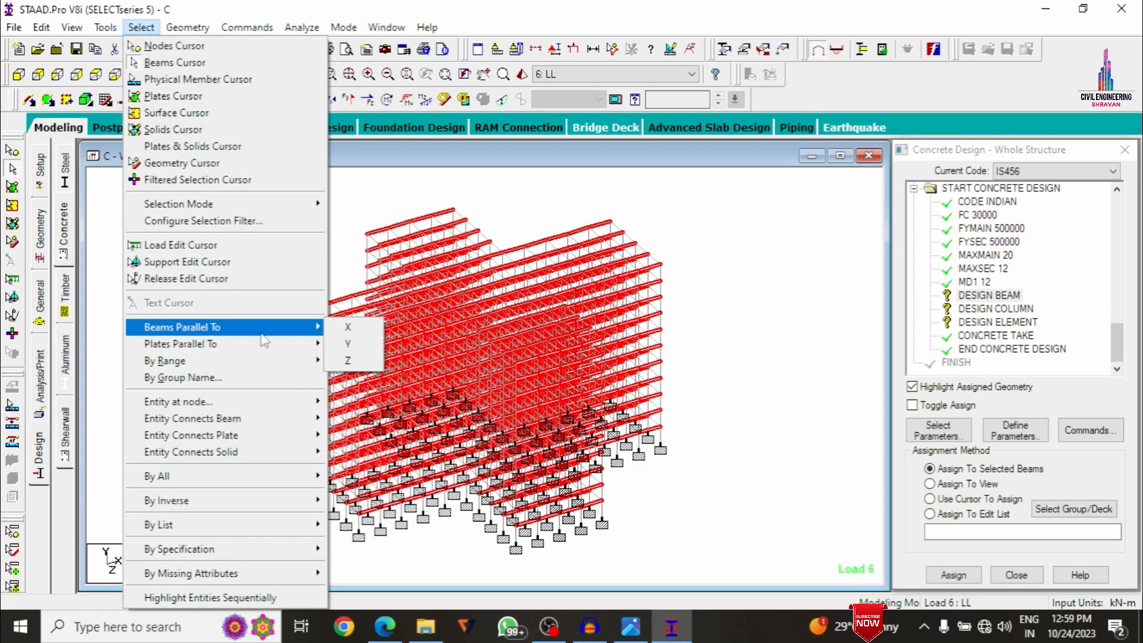
{"action": "left_click", "coordinate": [348, 360]}
{"action": "left_click", "coordinate": [955, 575]}
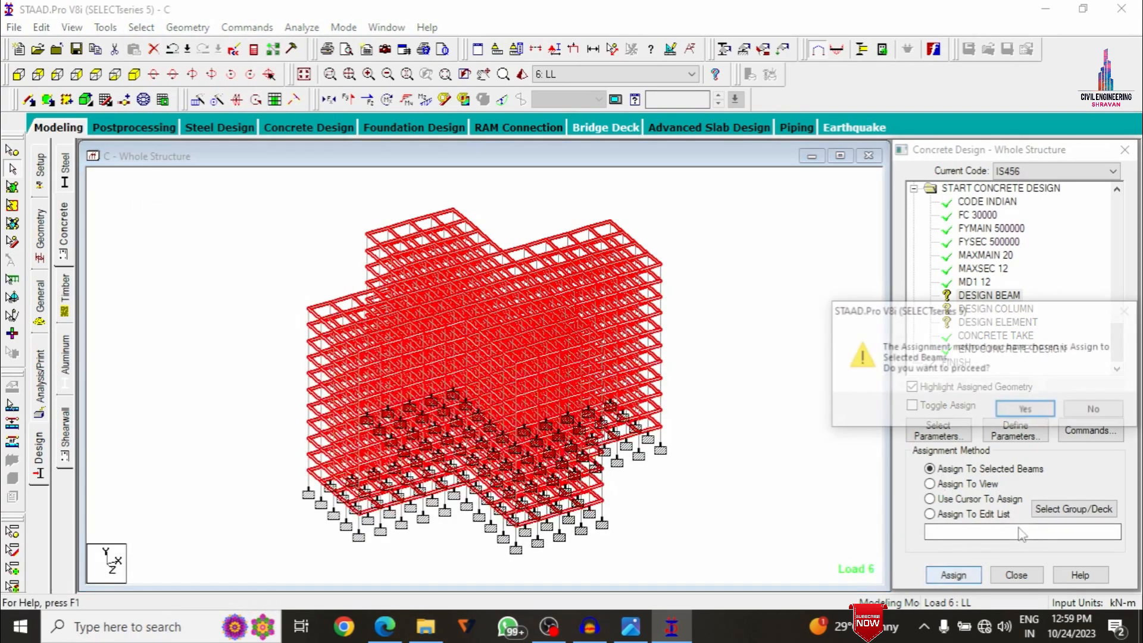
{"action": "left_click", "coordinate": [1020, 407]}
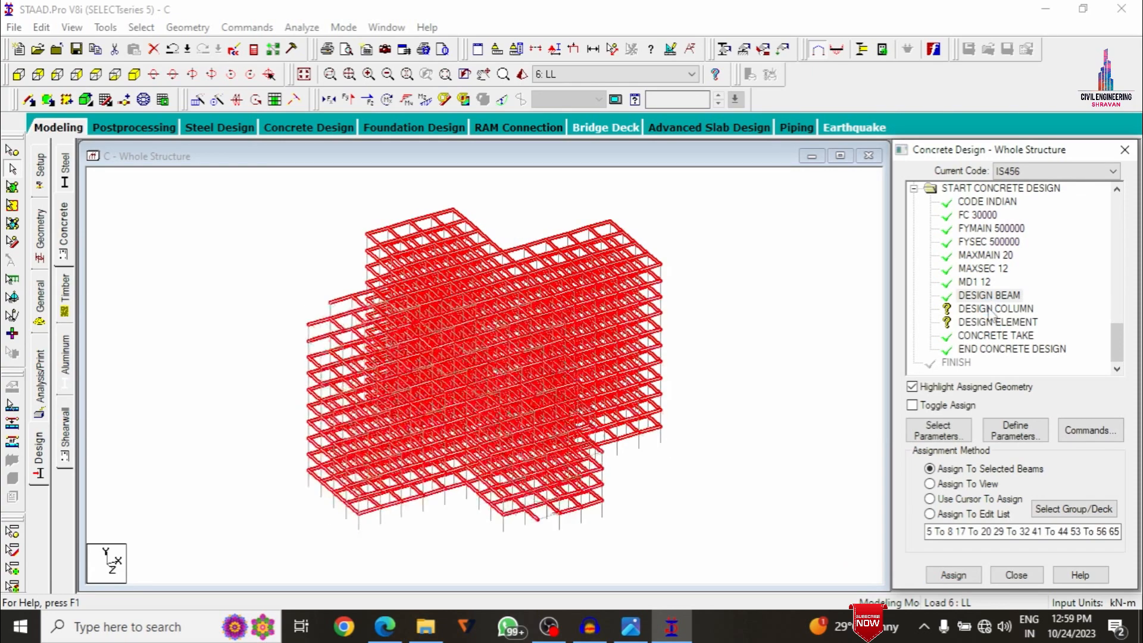
- Assign the DESIGN COLUMN command to all members parallel to Y
{"action": "left_click", "coordinate": [987, 307]}
{"action": "left_click", "coordinate": [145, 28]}
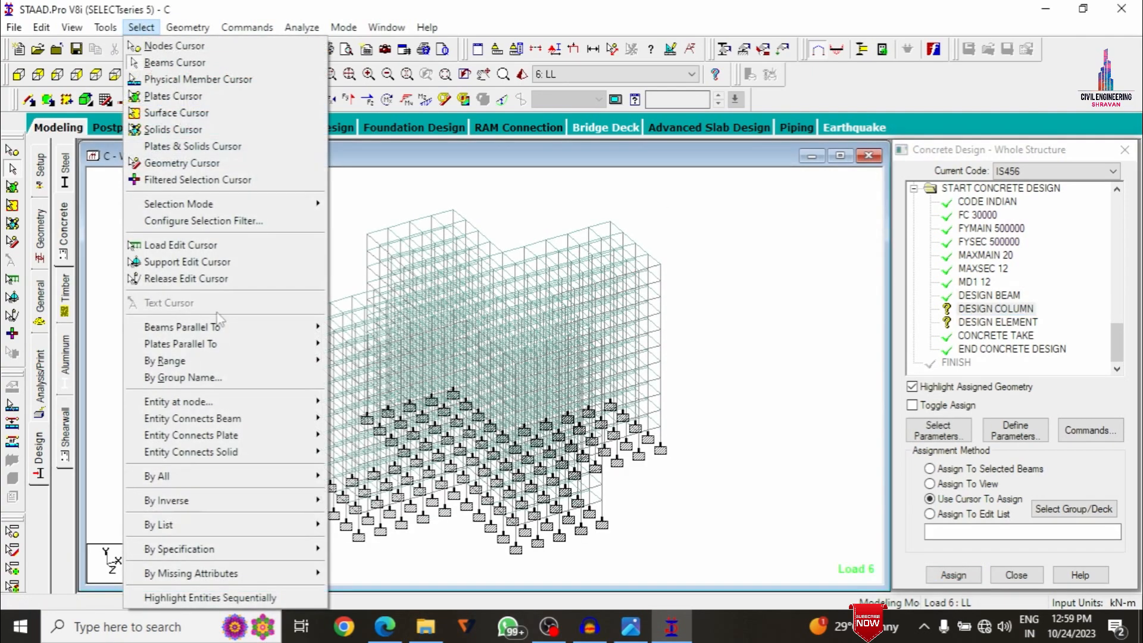
{"action": "mouse_move", "coordinate": [226, 327]}
{"action": "left_click", "coordinate": [364, 348]}
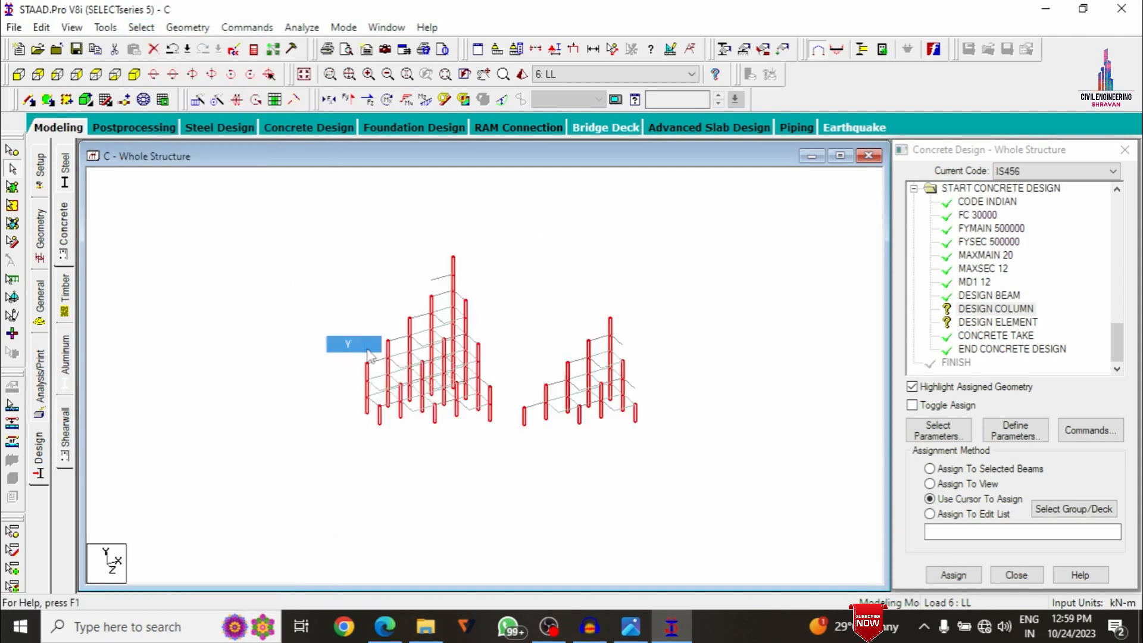
{"action": "left_click", "coordinate": [953, 575]}
{"action": "left_click", "coordinate": [1027, 410]}
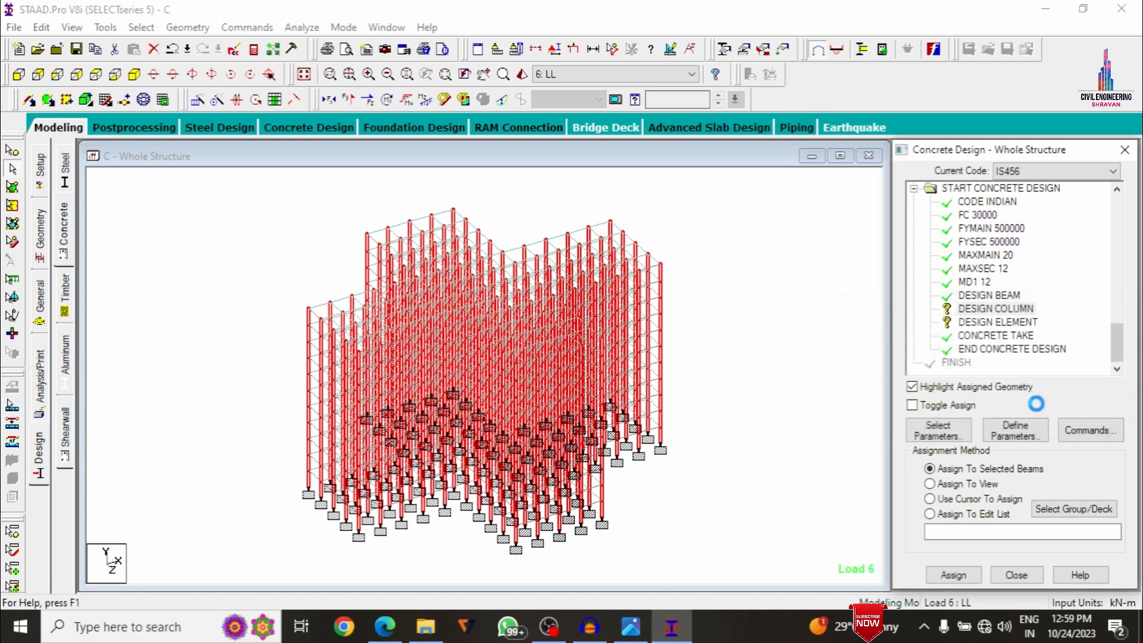
- Assign the DESIGN ELEMENT command to the plates using the Assign To View method
{"action": "left_click", "coordinate": [998, 322]}
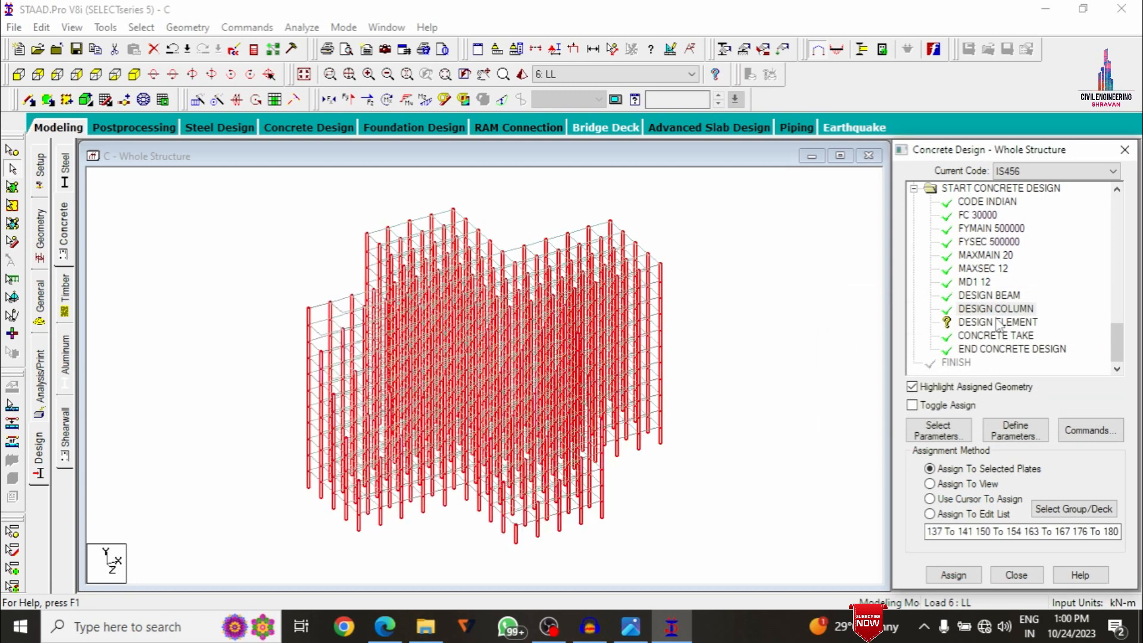
{"action": "left_click", "coordinate": [943, 582]}
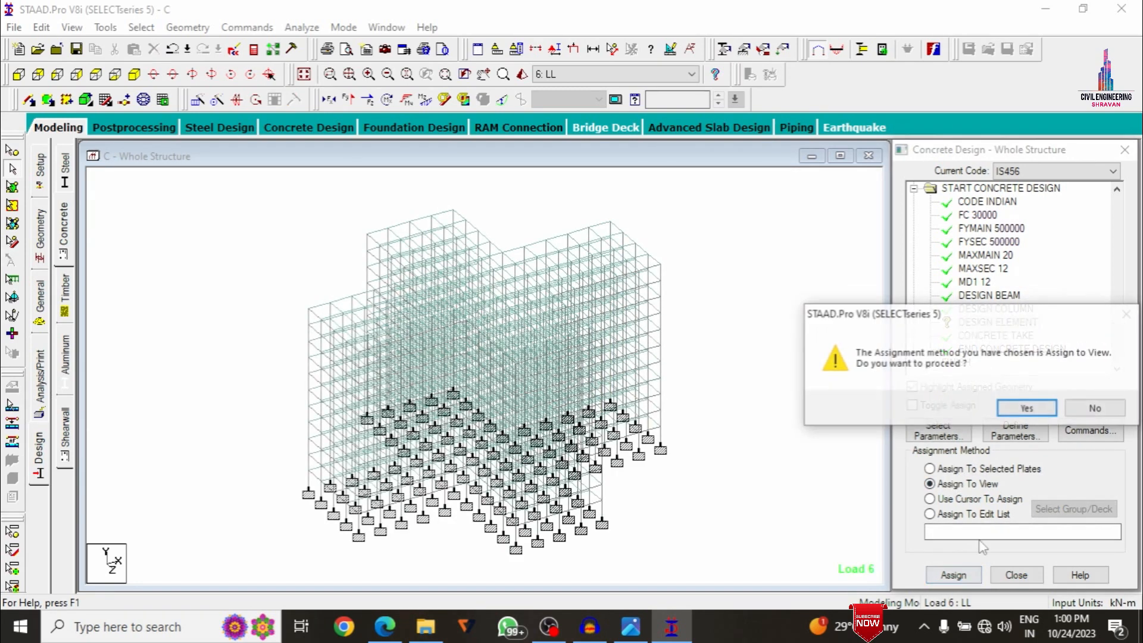
{"action": "left_click", "coordinate": [1025, 409]}
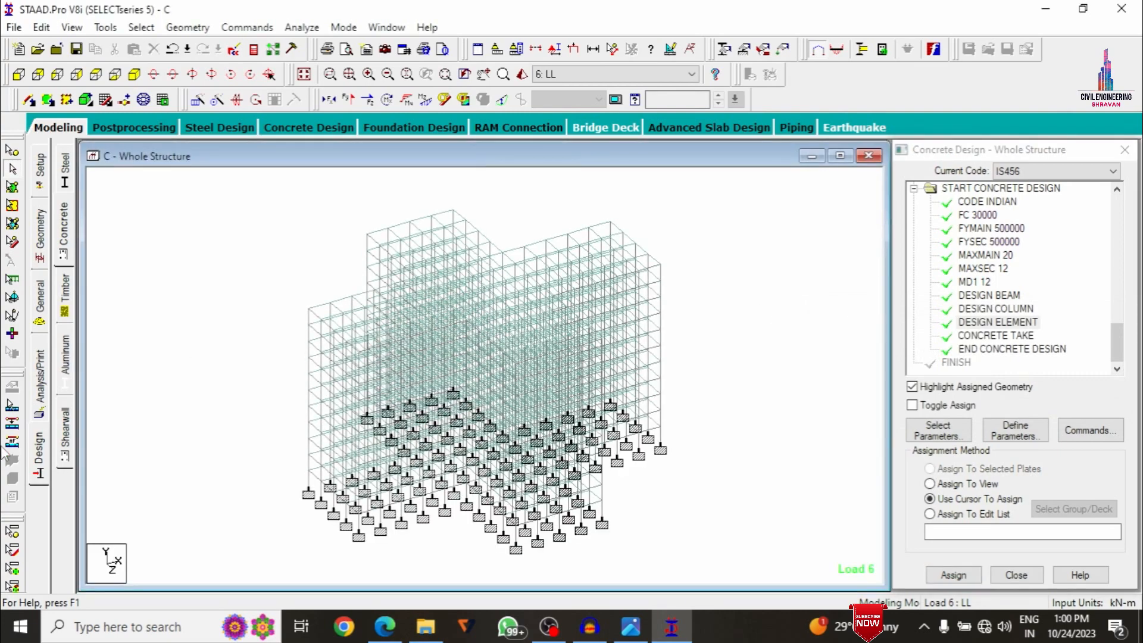
- Add a Perform Analysis command with the No Print option to the analysis commands
{"action": "left_click", "coordinate": [36, 378]}
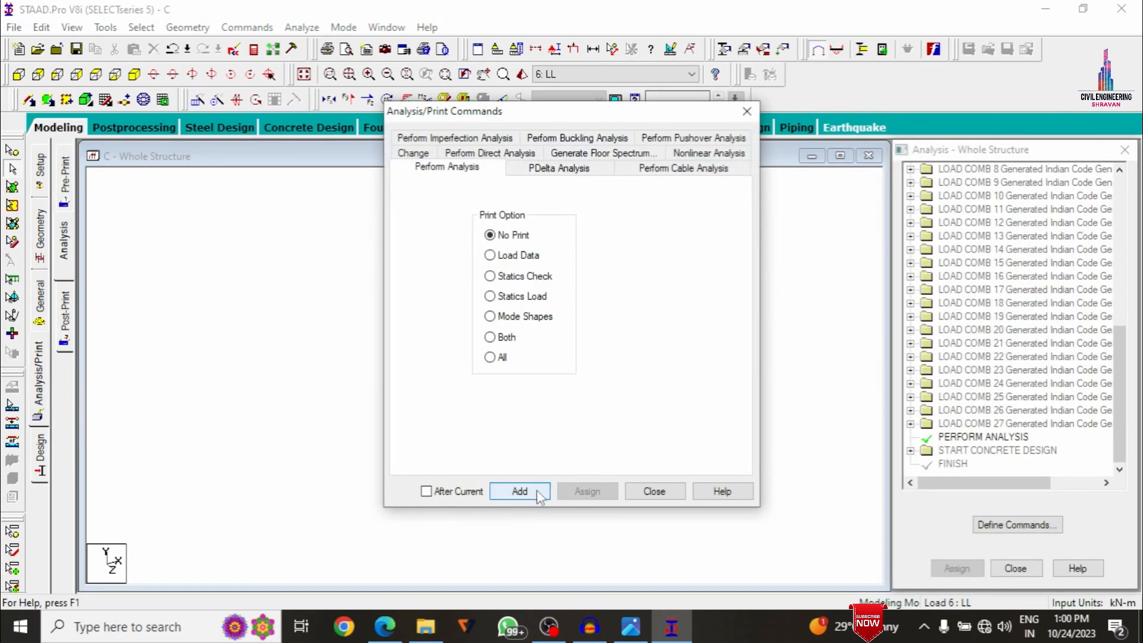
{"action": "left_click", "coordinate": [520, 490]}
{"action": "left_click", "coordinate": [654, 491]}
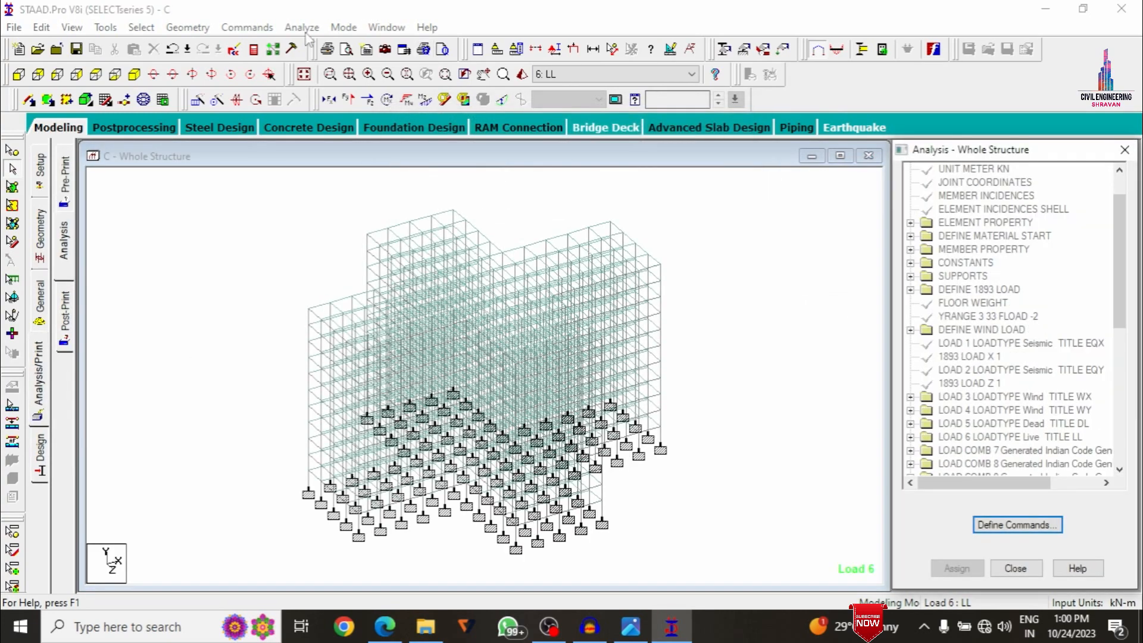
- Run the STAAD analysis and design, then go to Post Processing Mode
{"action": "left_click", "coordinate": [302, 28]}
{"action": "left_click", "coordinate": [316, 41]}
{"action": "left_click", "coordinate": [466, 350]}
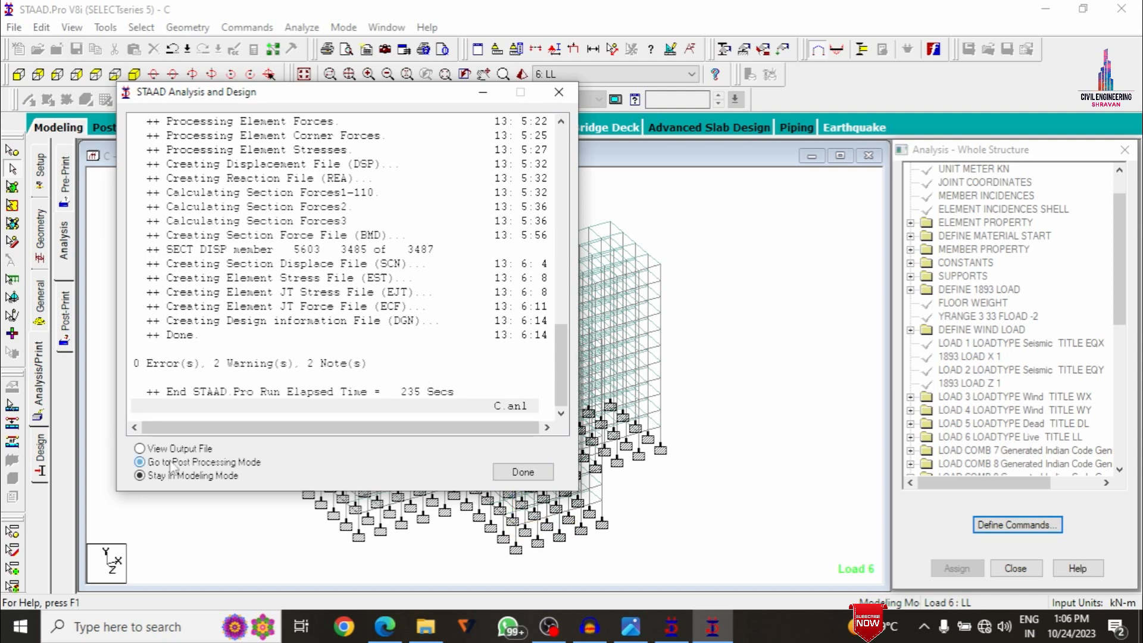
{"action": "left_click", "coordinate": [504, 476]}
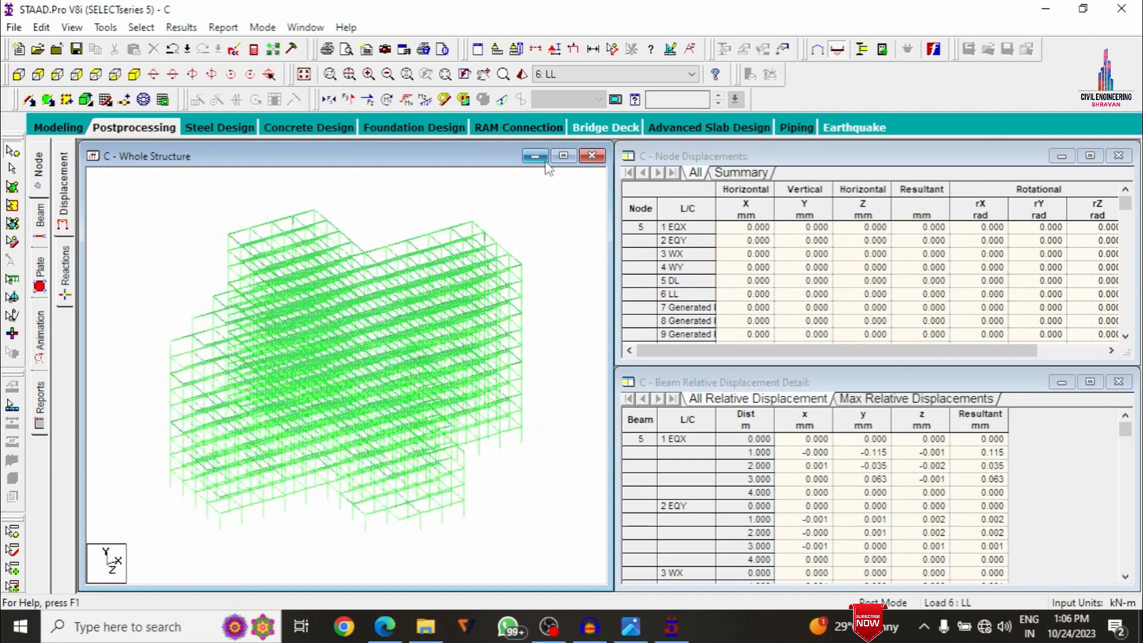
- Maximize the structure view and examine the concrete design details of a roof-level beam
{"action": "left_click", "coordinate": [563, 155]}
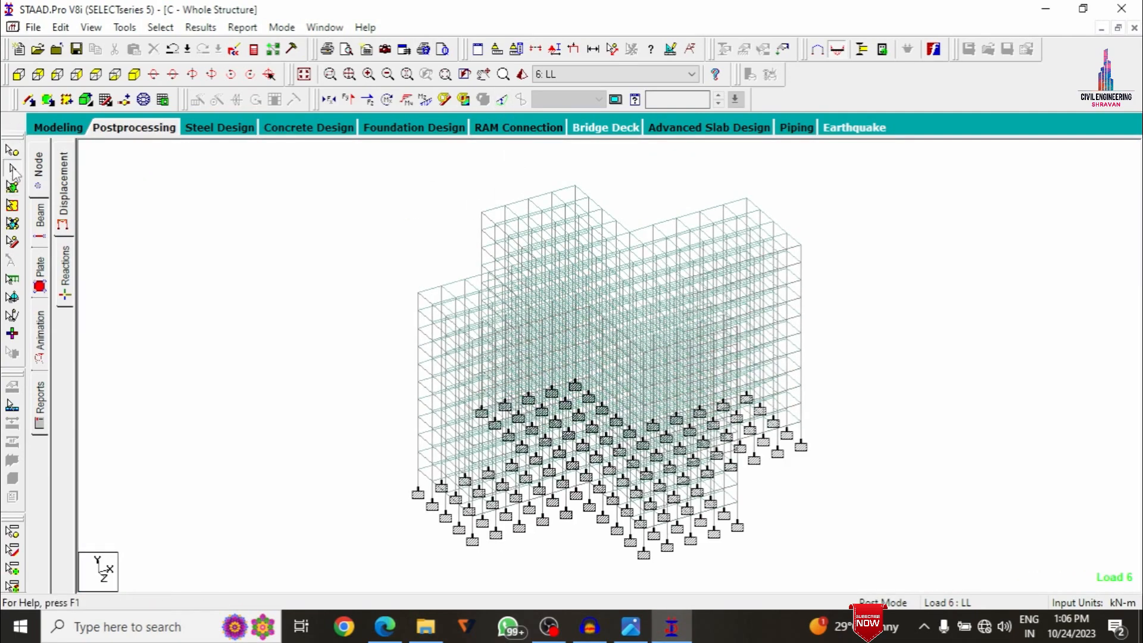
{"action": "double_click", "coordinate": [522, 207]}
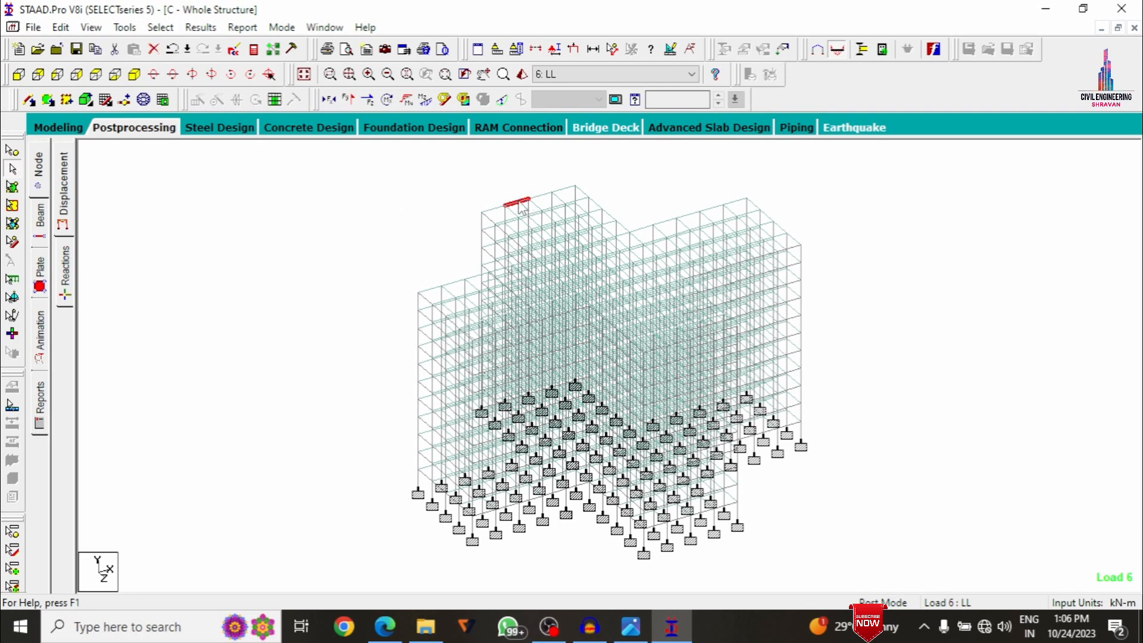
{"action": "left_click", "coordinate": [659, 146]}
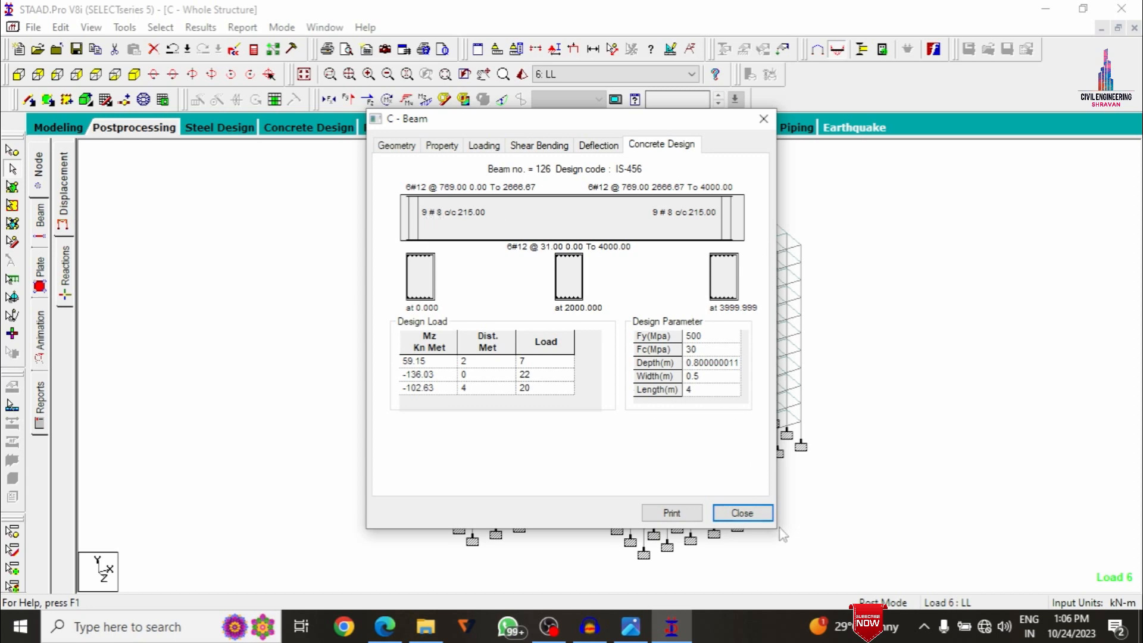
{"action": "left_click", "coordinate": [742, 513]}
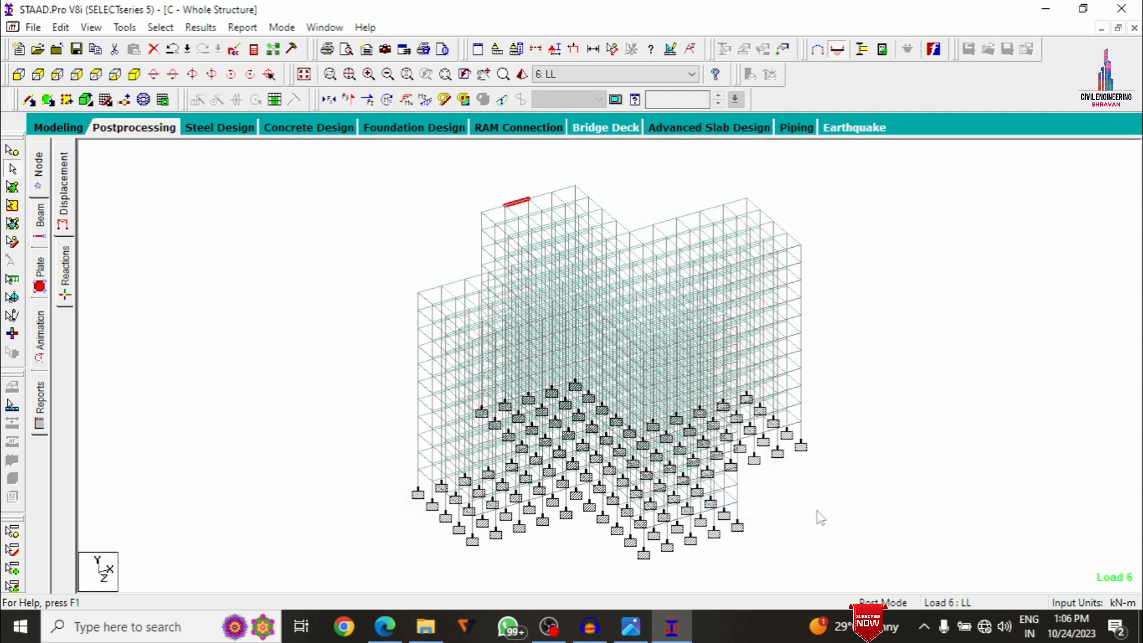
- Examine the concrete design details of the top-storey column at the building's outer corner
{"action": "double_click", "coordinate": [802, 253]}
{"action": "left_click", "coordinate": [673, 146]}
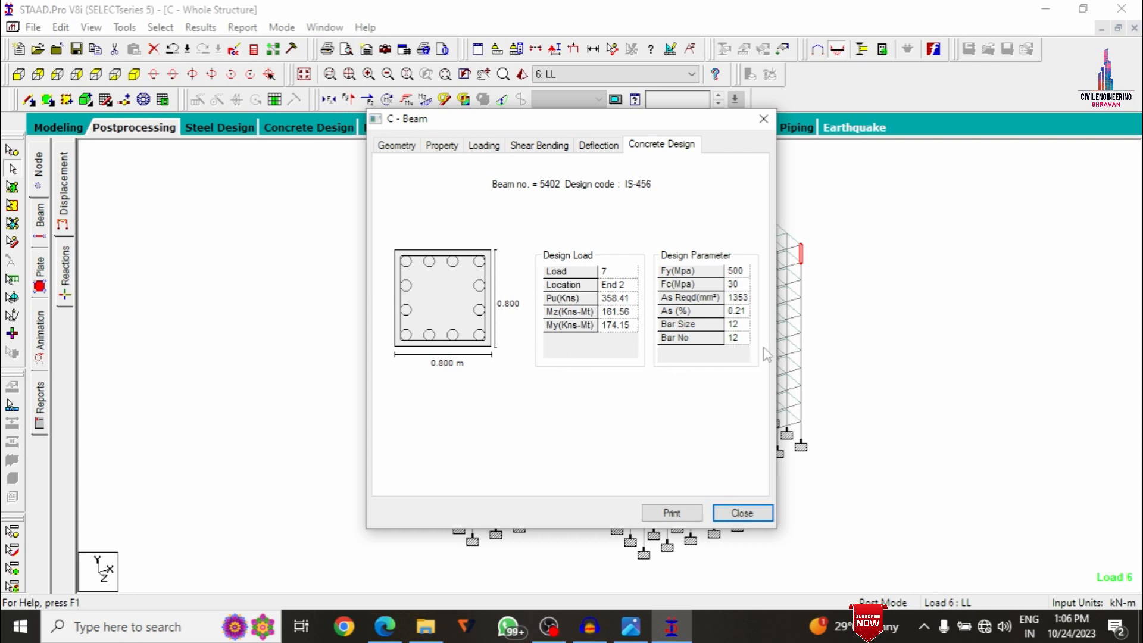
{"action": "left_click", "coordinate": [763, 118]}
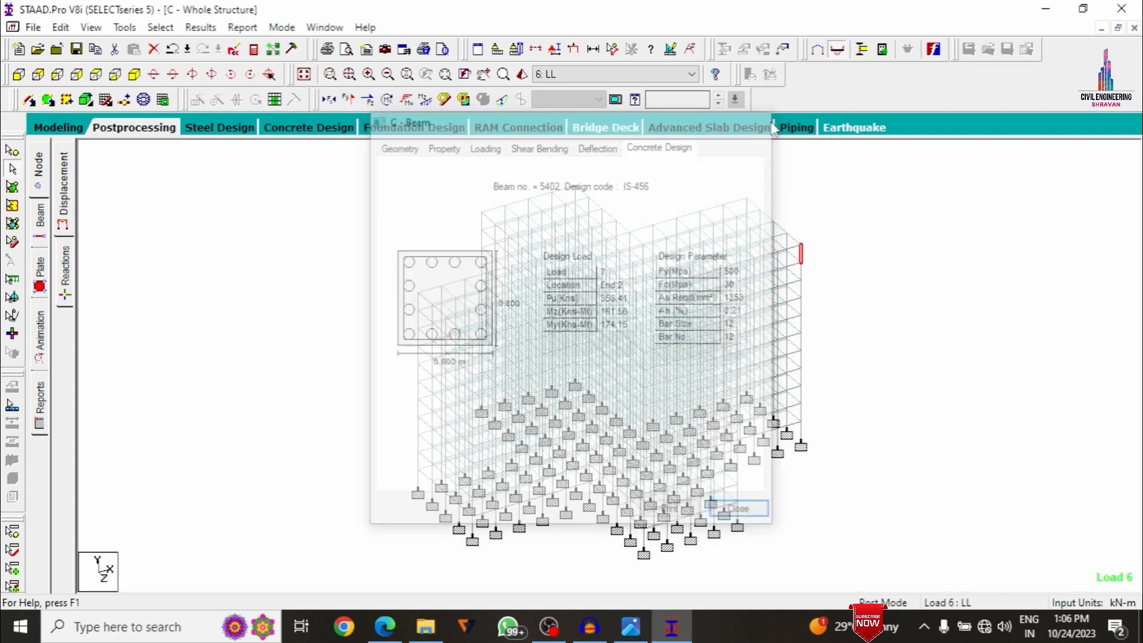
- Open the STAAD output file and examine the beam reinforcement and shear results in its CONCRETE DESIGN section
{"action": "left_click", "coordinate": [254, 50]}
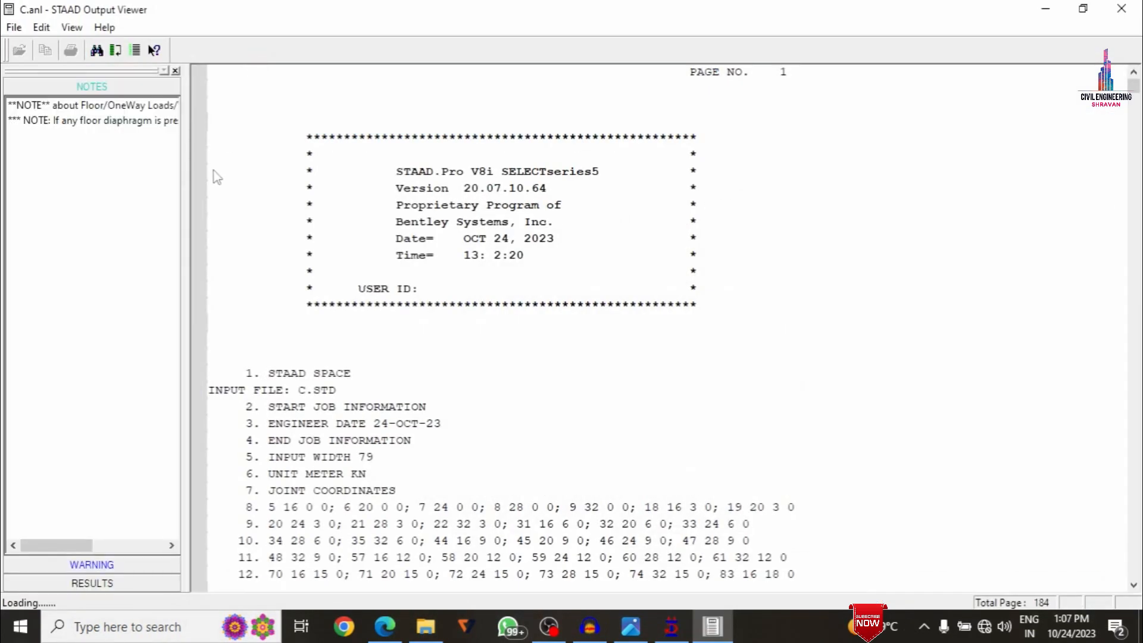
{"action": "left_click", "coordinate": [91, 581]}
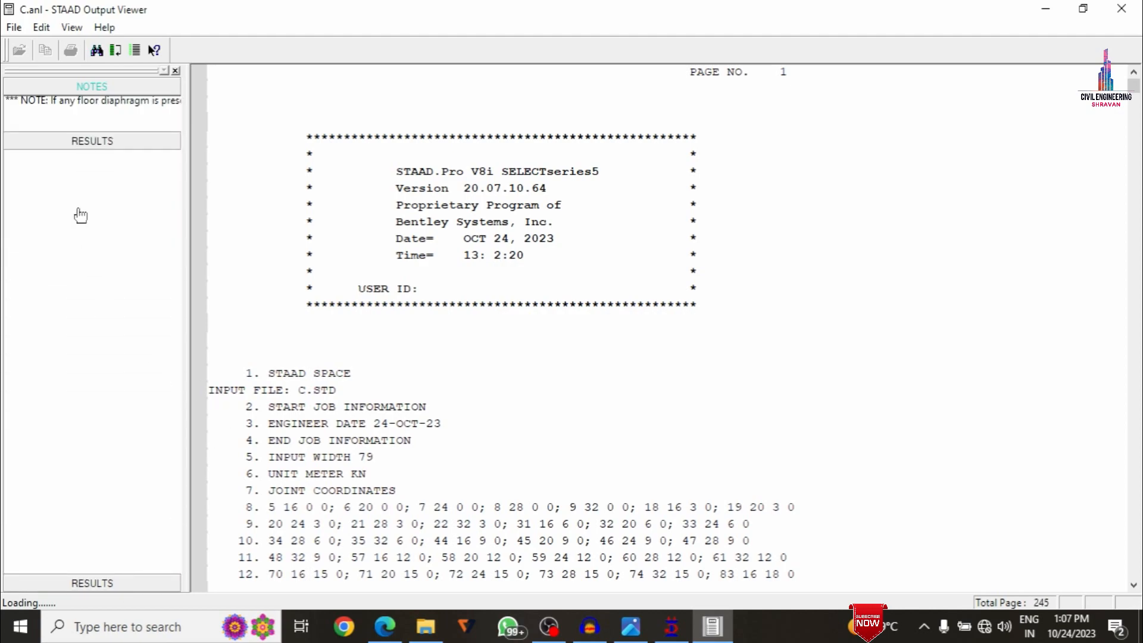
{"action": "left_click", "coordinate": [88, 143]}
{"action": "scroll", "coordinate": [447, 339], "scroll_direction": "down", "scroll_amount": 15}
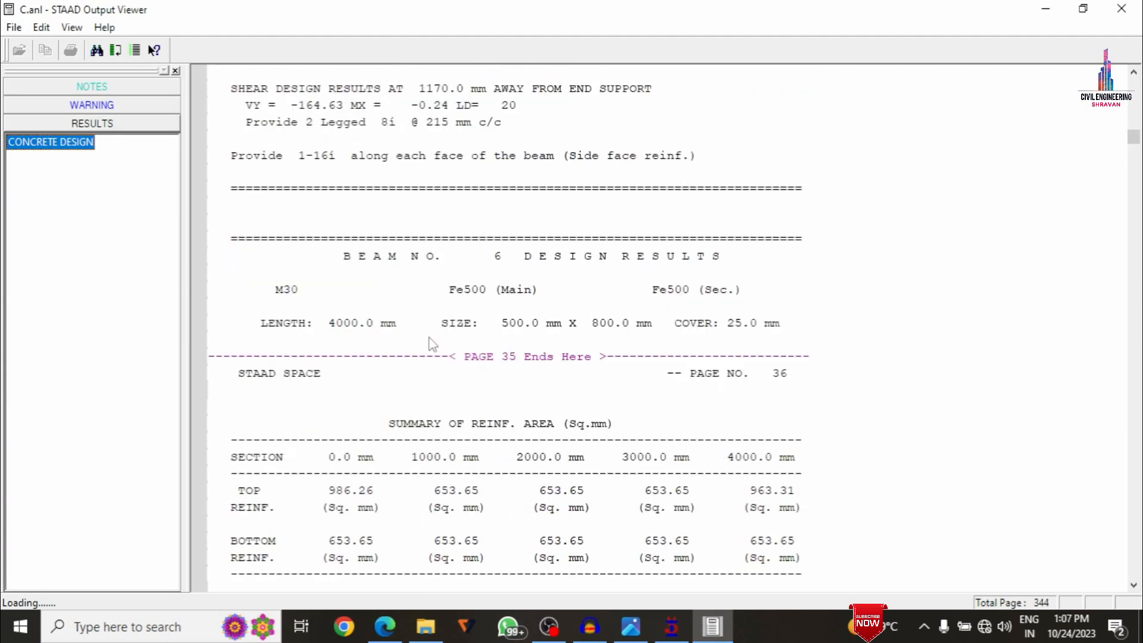
{"action": "scroll", "coordinate": [452, 343], "scroll_direction": "down", "scroll_amount": 20}
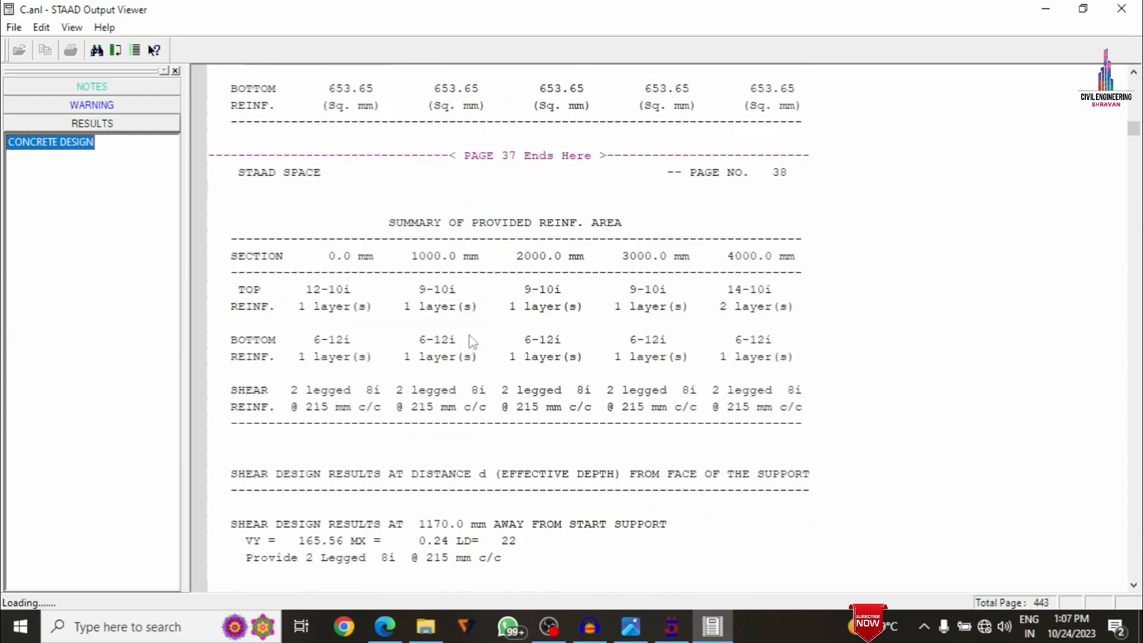
{"action": "scroll", "coordinate": [473, 342], "scroll_direction": "down", "scroll_amount": 20}
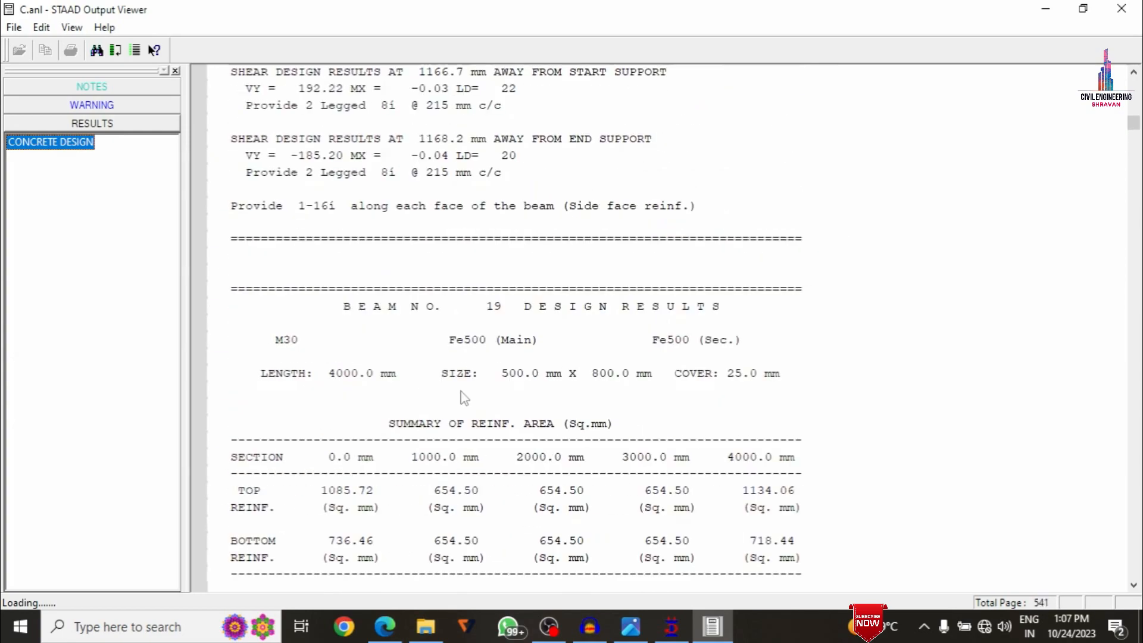
- Examine the reinforcement and shear design results of the remaining beams throughout the output file
{"action": "scroll", "coordinate": [466, 390], "scroll_direction": "down", "scroll_amount": 18}
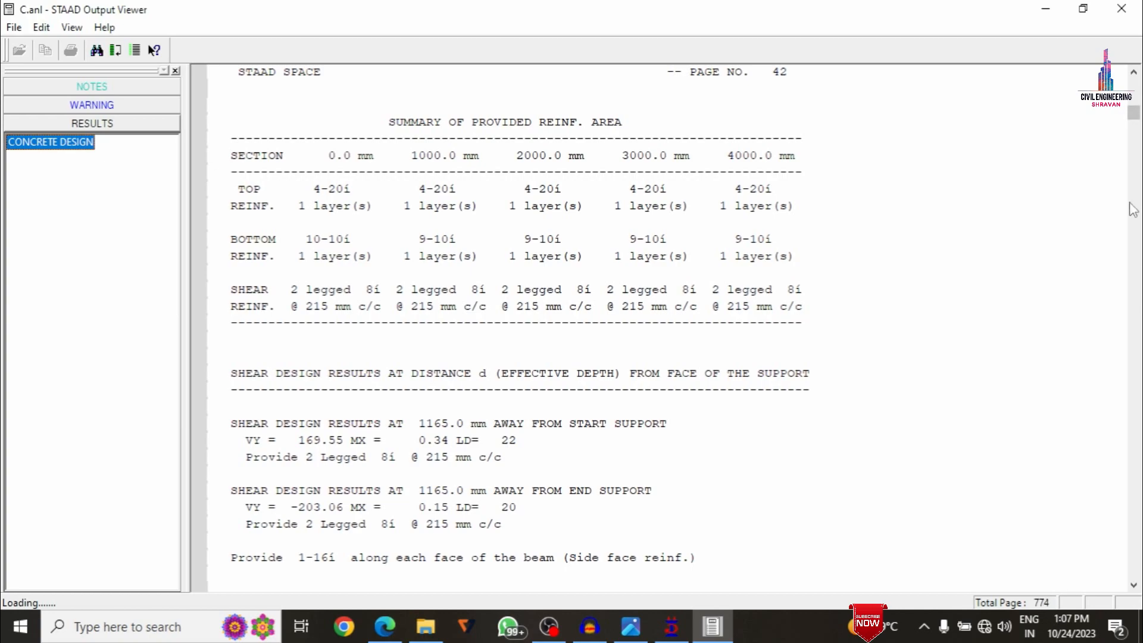
{"action": "scroll", "coordinate": [820, 399], "scroll_direction": "down", "scroll_amount": 20}
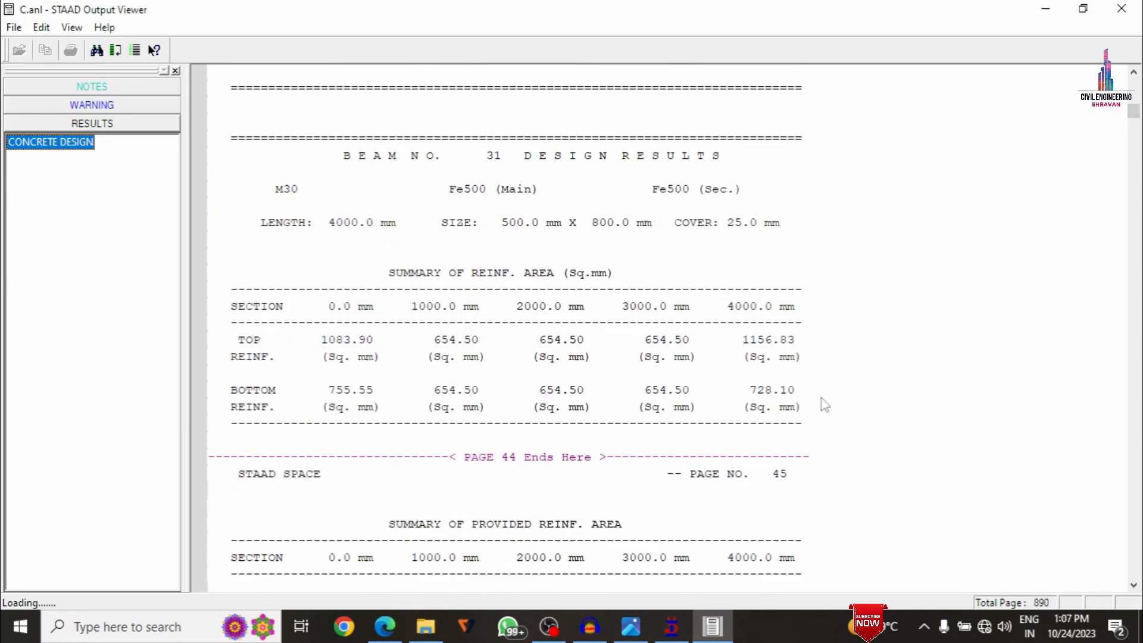
{"action": "scroll", "coordinate": [821, 398], "scroll_direction": "down", "scroll_amount": 20}
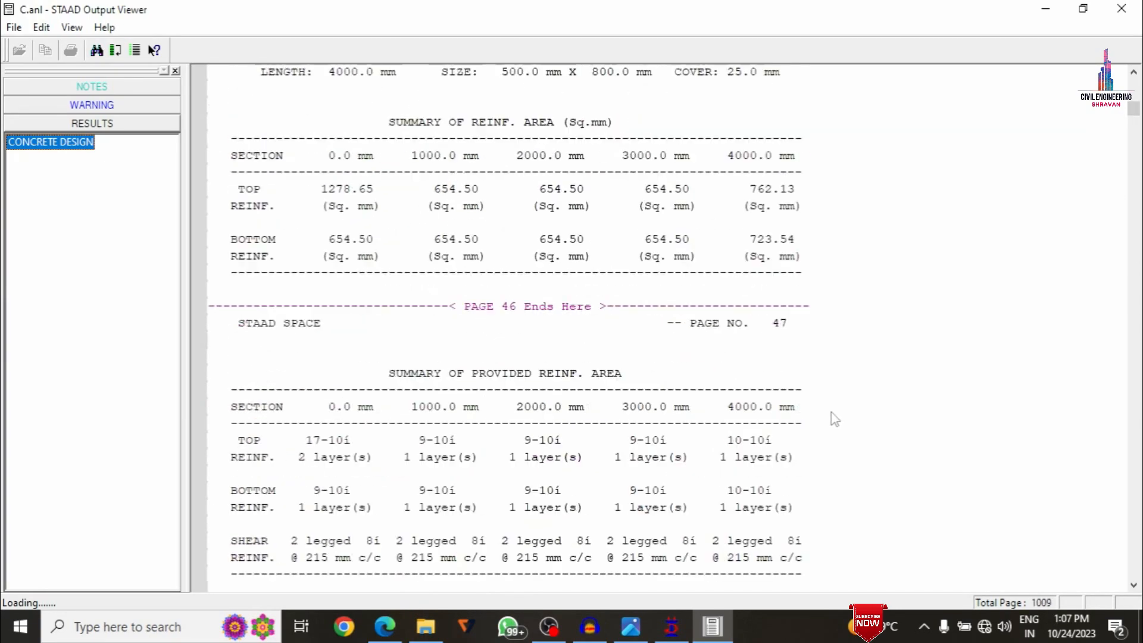
{"action": "scroll", "coordinate": [827, 411], "scroll_direction": "down", "scroll_amount": 20}
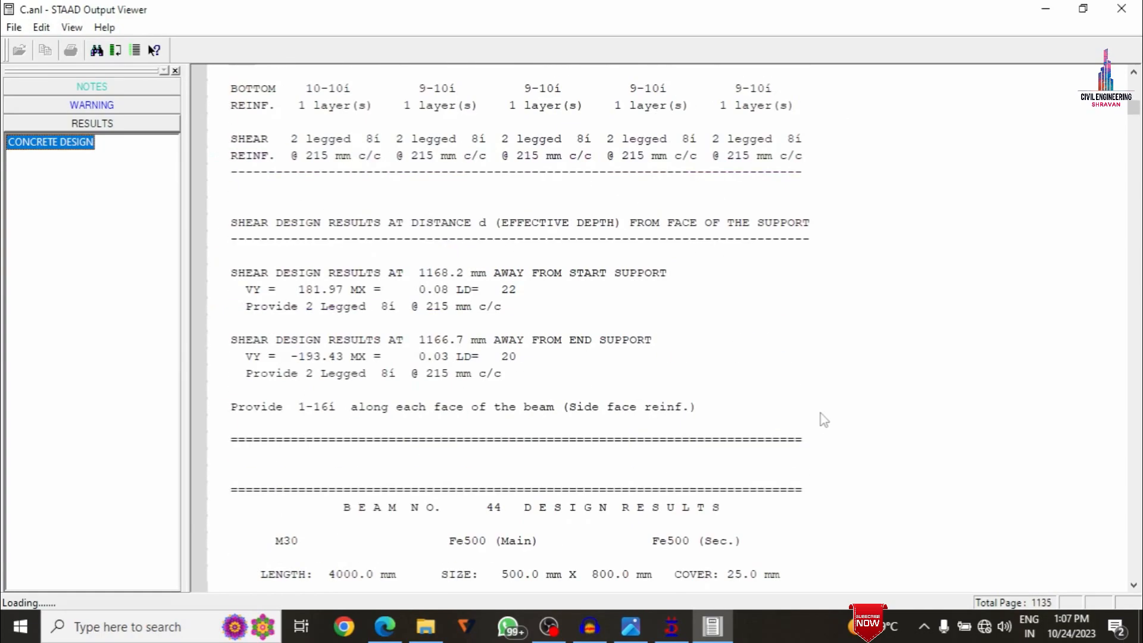
{"action": "scroll", "coordinate": [824, 420], "scroll_direction": "down", "scroll_amount": 20}
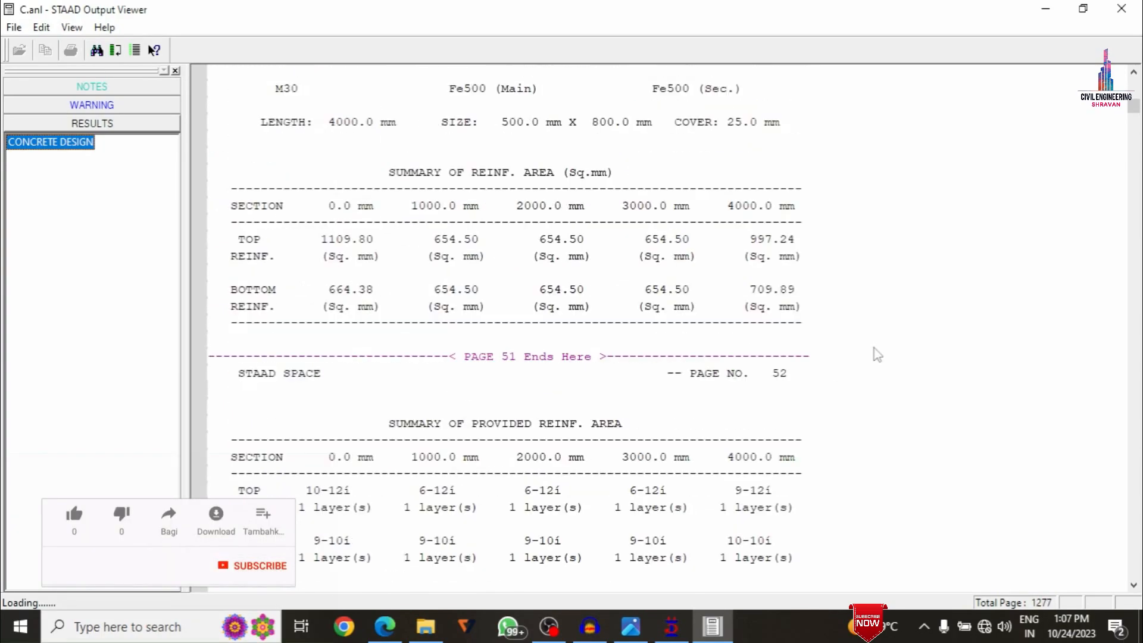
{"action": "left_click_drag", "start_coordinate": [1133, 105], "coordinate": [1082, 608]}
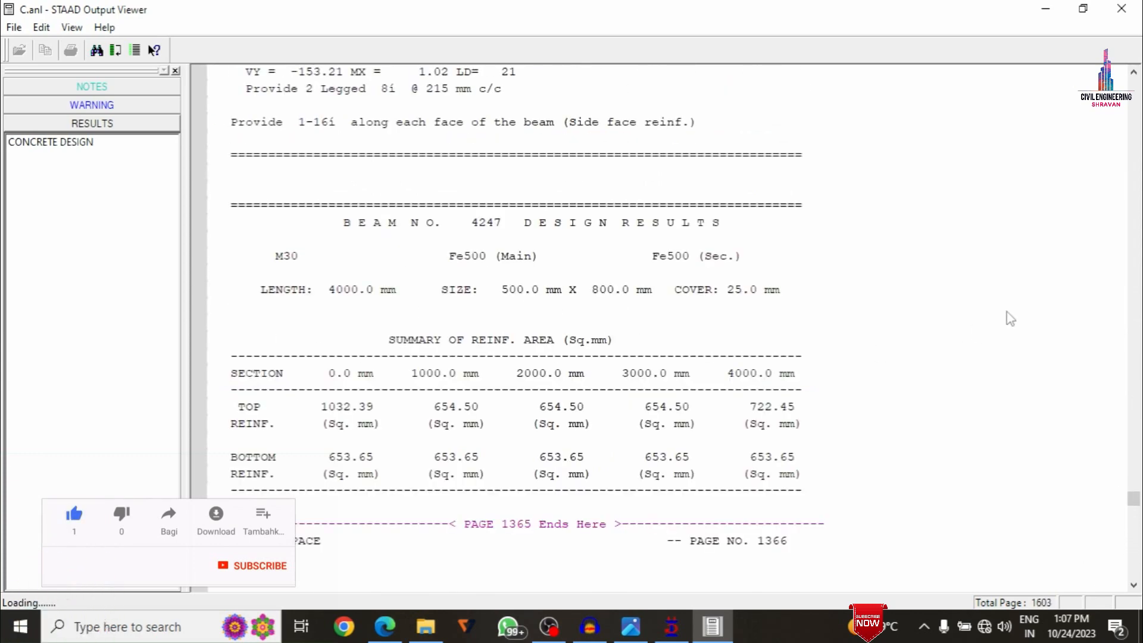
{"action": "left_click_drag", "start_coordinate": [1133, 475], "coordinate": [1138, 607]}
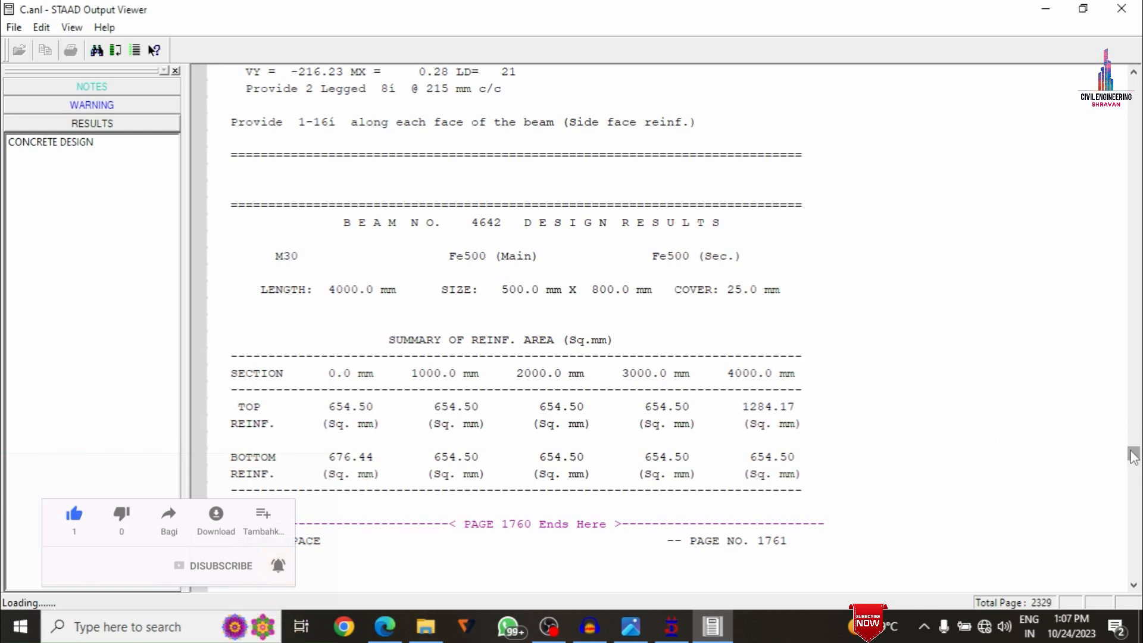
- Examine the column and element design results through to the end of the output file, closing the file when done
{"action": "left_click_drag", "start_coordinate": [1132, 456], "coordinate": [1133, 590]}
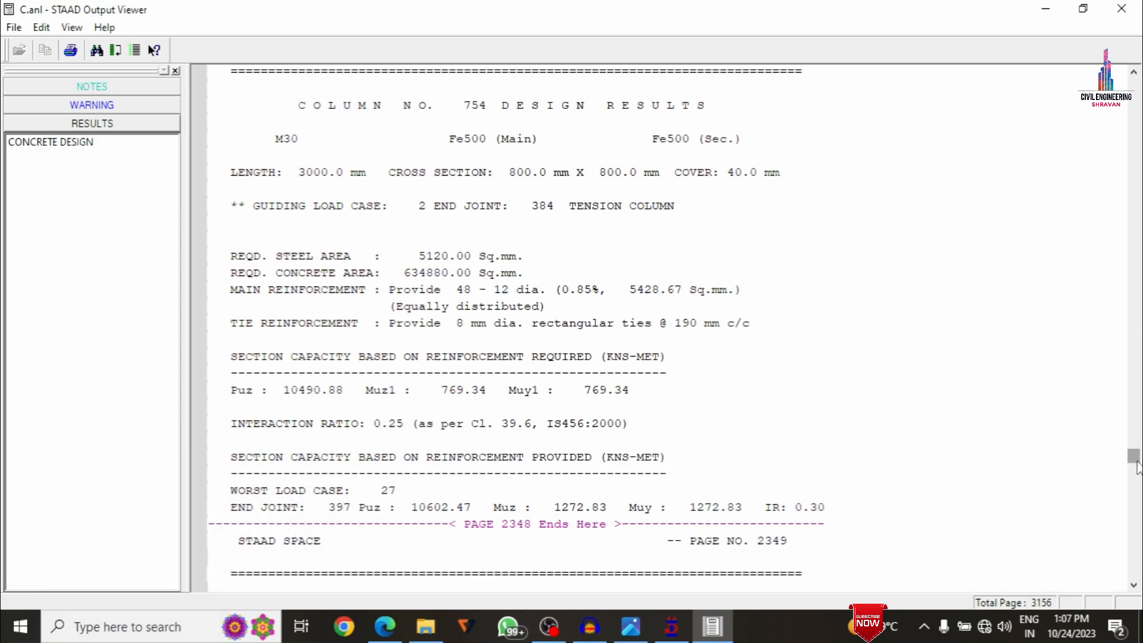
{"action": "left_click_drag", "start_coordinate": [1133, 456], "coordinate": [1134, 580]}
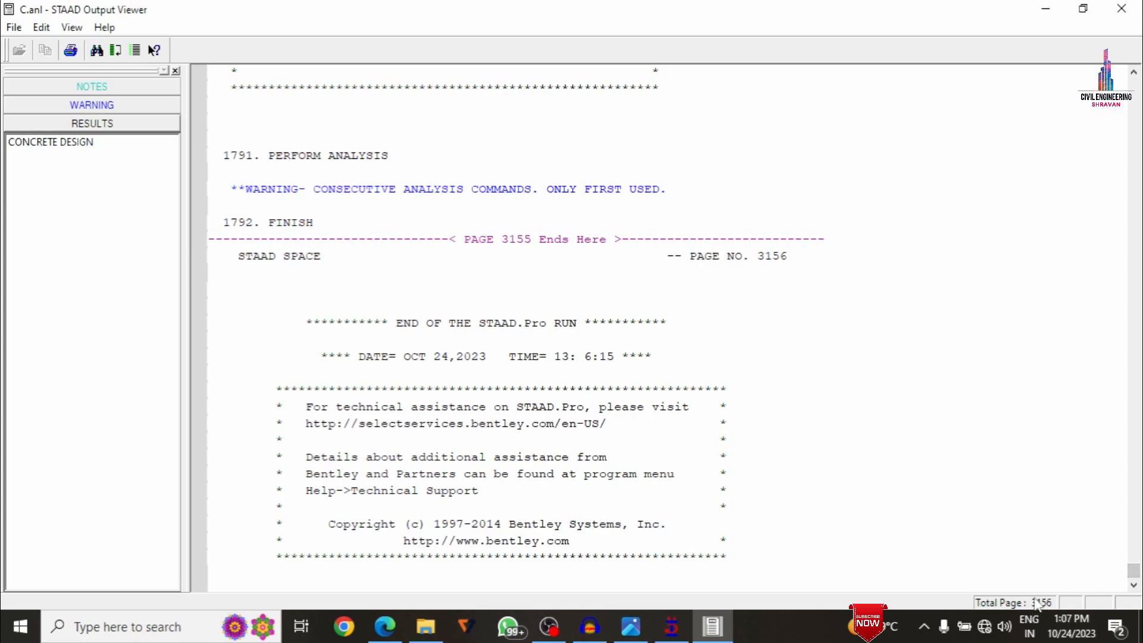
{"action": "mouse_move", "coordinate": [1134, 571]}
{"action": "left_mouse_down"}
{"action": "mouse_move", "coordinate": [1134, 513]}
{"action": "mouse_move", "coordinate": [1134, 562]}
{"action": "left_mouse_up"}
{"action": "scroll", "coordinate": [1018, 429], "scroll_direction": "up", "scroll_amount": 20}
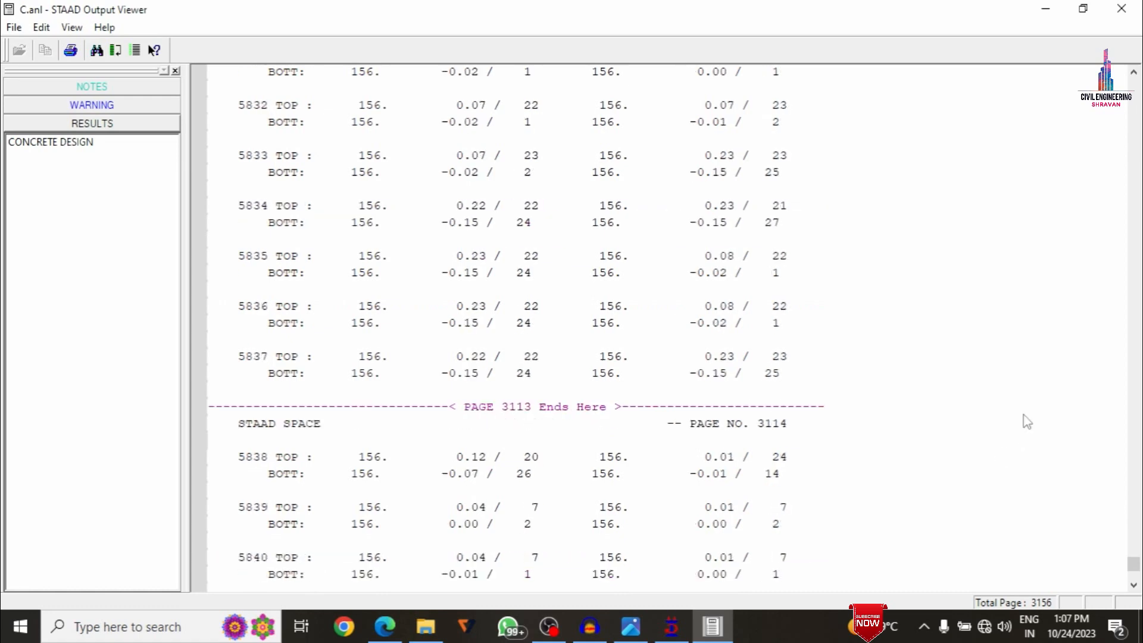
{"action": "left_click", "coordinate": [1121, 8]}
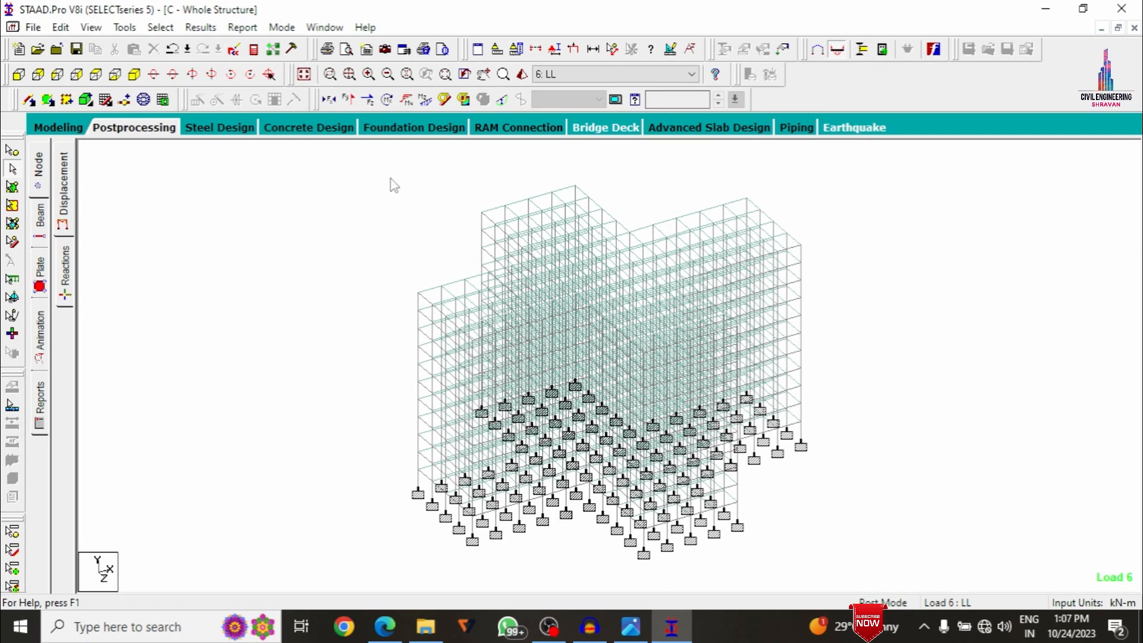
- In Foundation Design mode, include load cases EQX, EQY, WX, WY, DL and LL for all supports and run STAAD.foundation
{"action": "left_click", "coordinate": [411, 128]}
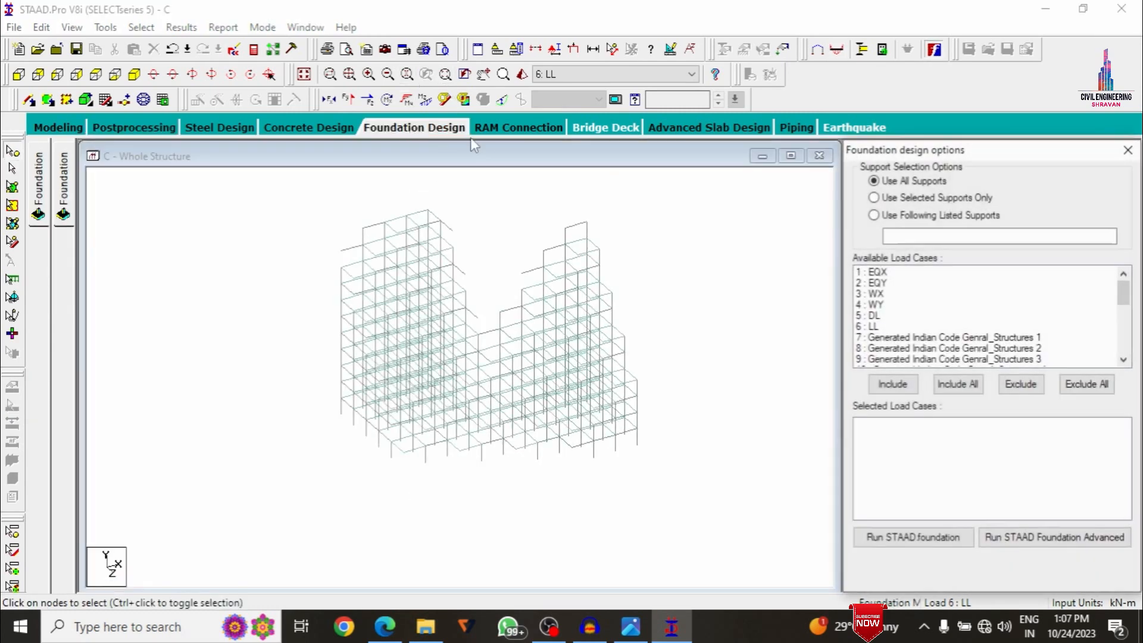
{"action": "left_click_drag", "start_coordinate": [881, 271], "coordinate": [893, 282]}
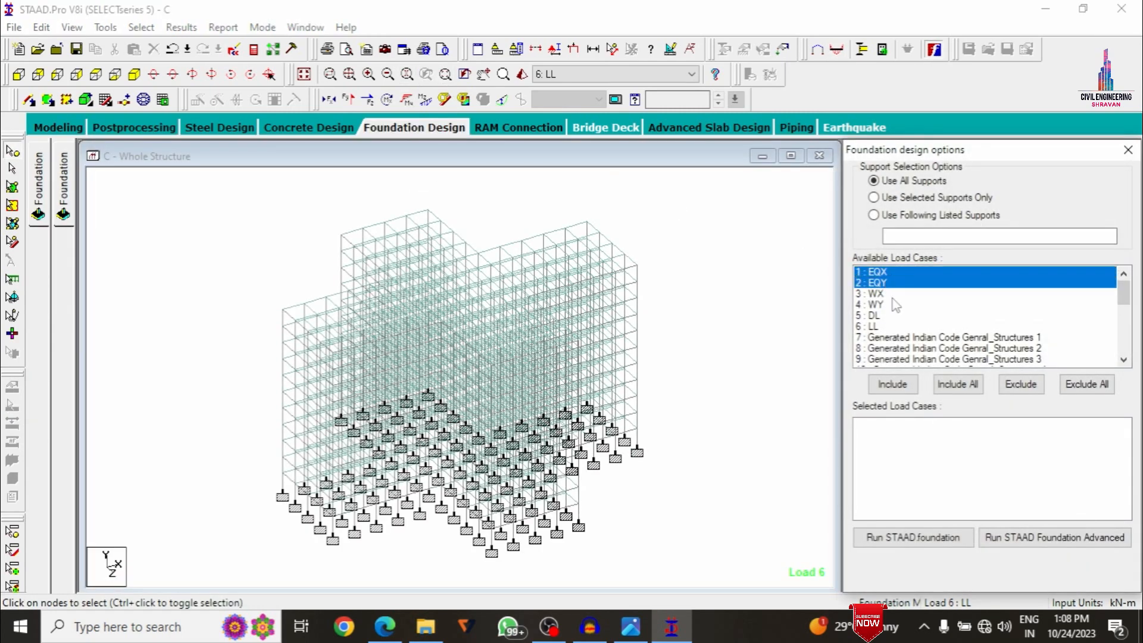
{"action": "left_click", "coordinate": [893, 304], "text": "ctrl"}
{"action": "left_click", "coordinate": [890, 283], "text": "ctrl"}
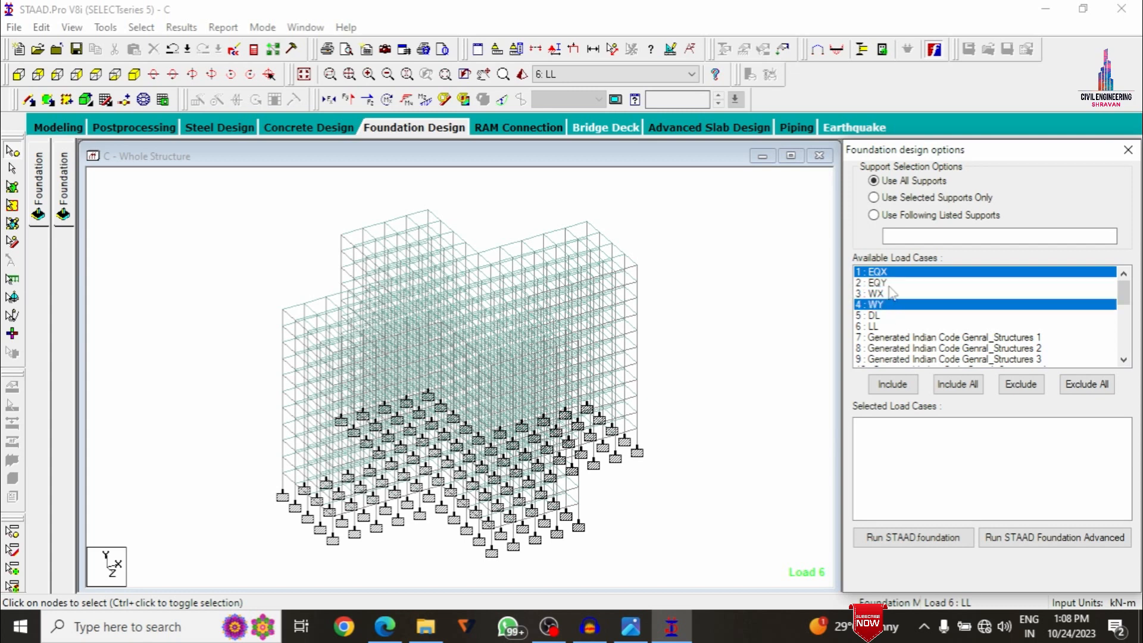
{"action": "left_click", "coordinate": [889, 287], "text": "ctrl"}
{"action": "left_click", "coordinate": [892, 294], "text": "ctrl"}
{"action": "left_click", "coordinate": [887, 316], "text": "ctrl"}
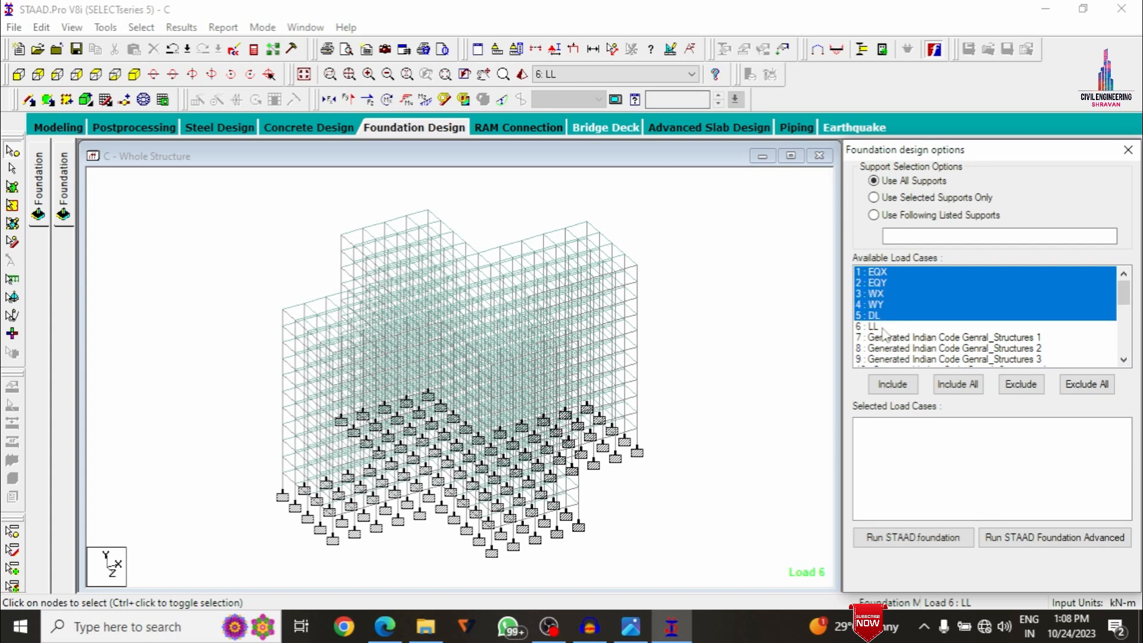
{"action": "left_click", "coordinate": [882, 327], "text": "ctrl"}
{"action": "left_click", "coordinate": [893, 384]}
{"action": "left_click", "coordinate": [896, 537]}
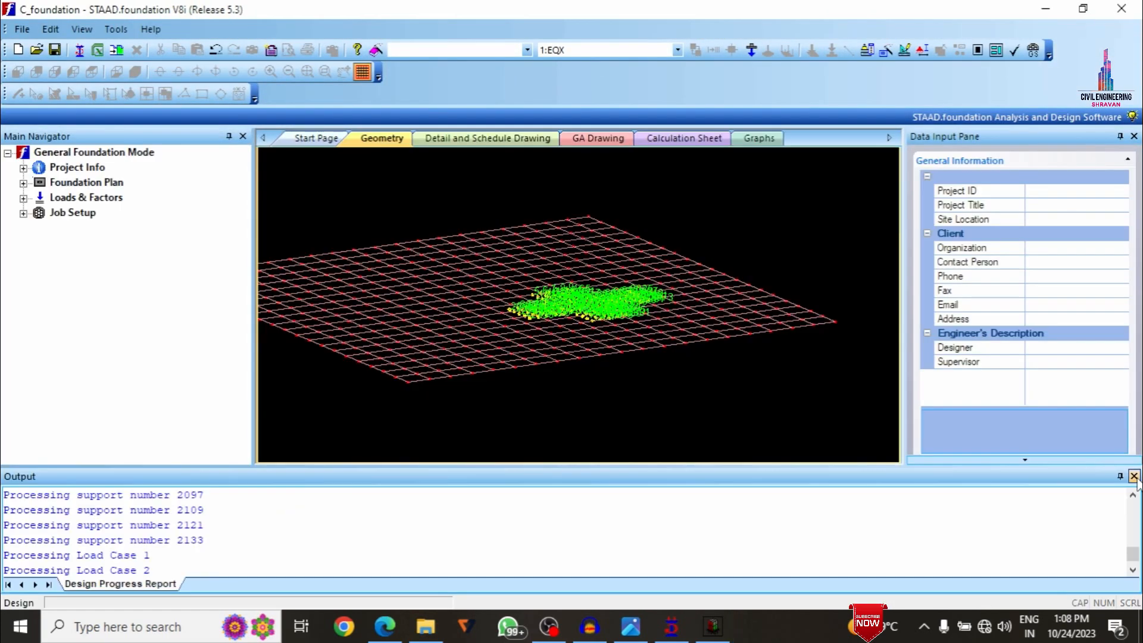
- Generate the service load combinations from the INDIAN load combination table, numbered from 101
{"action": "scroll", "coordinate": [618, 380], "scroll_direction": "up", "scroll_amount": 3}
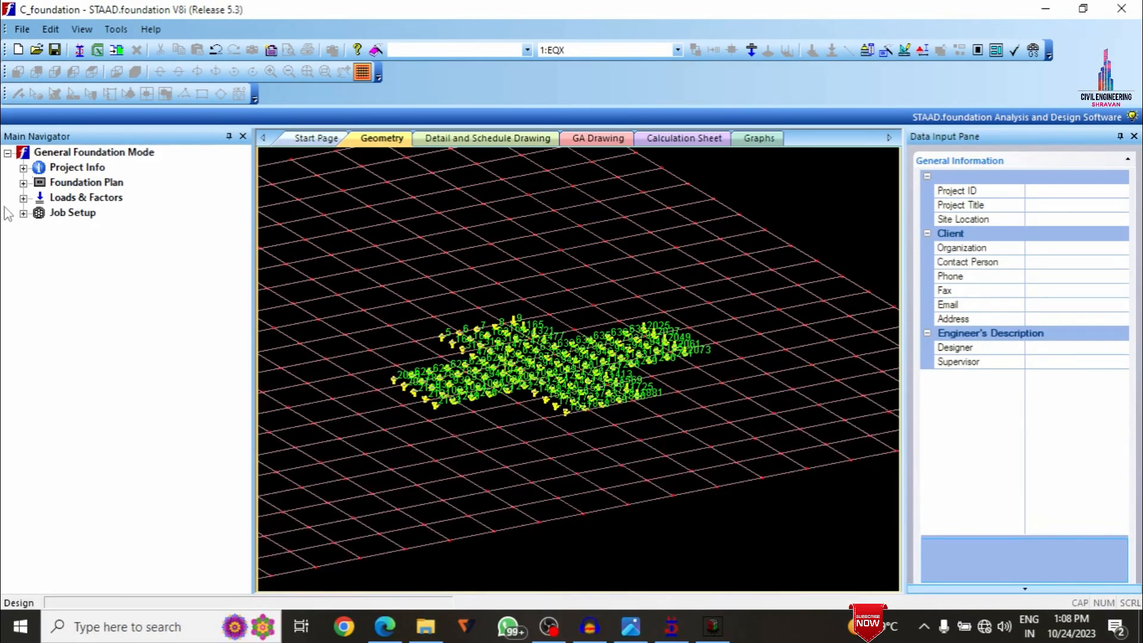
{"action": "left_click", "coordinate": [23, 197]}
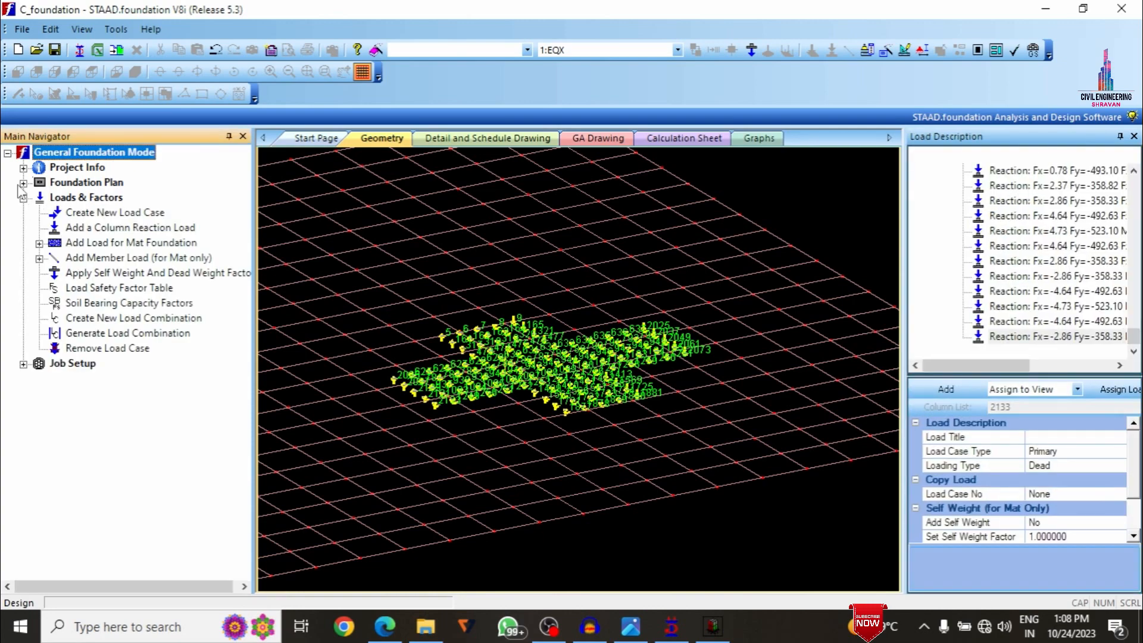
{"action": "left_click", "coordinate": [156, 333]}
{"action": "left_click", "coordinate": [401, 132]}
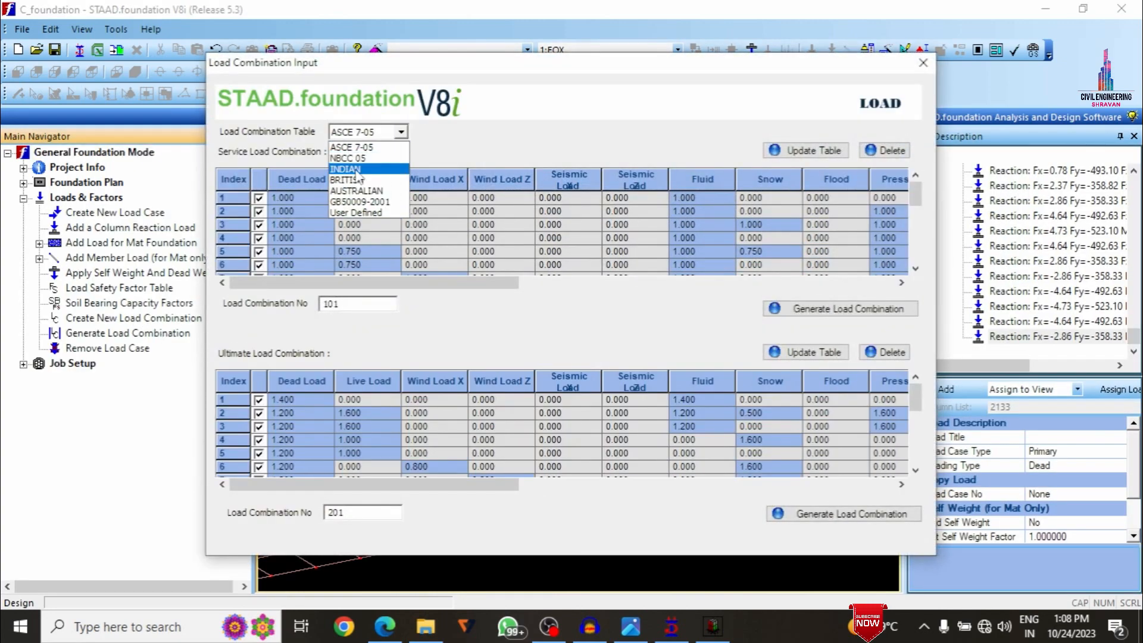
{"action": "left_click", "coordinate": [346, 169]}
{"action": "left_click", "coordinate": [845, 308]}
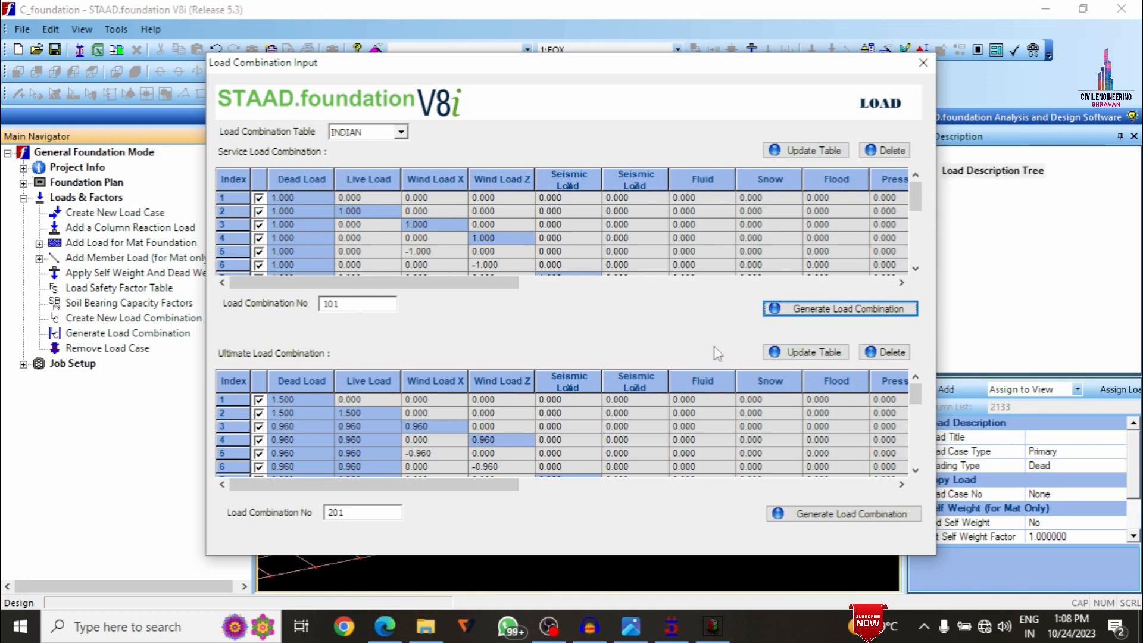
{"action": "left_click", "coordinate": [774, 309]}
{"action": "left_click", "coordinate": [655, 347]}
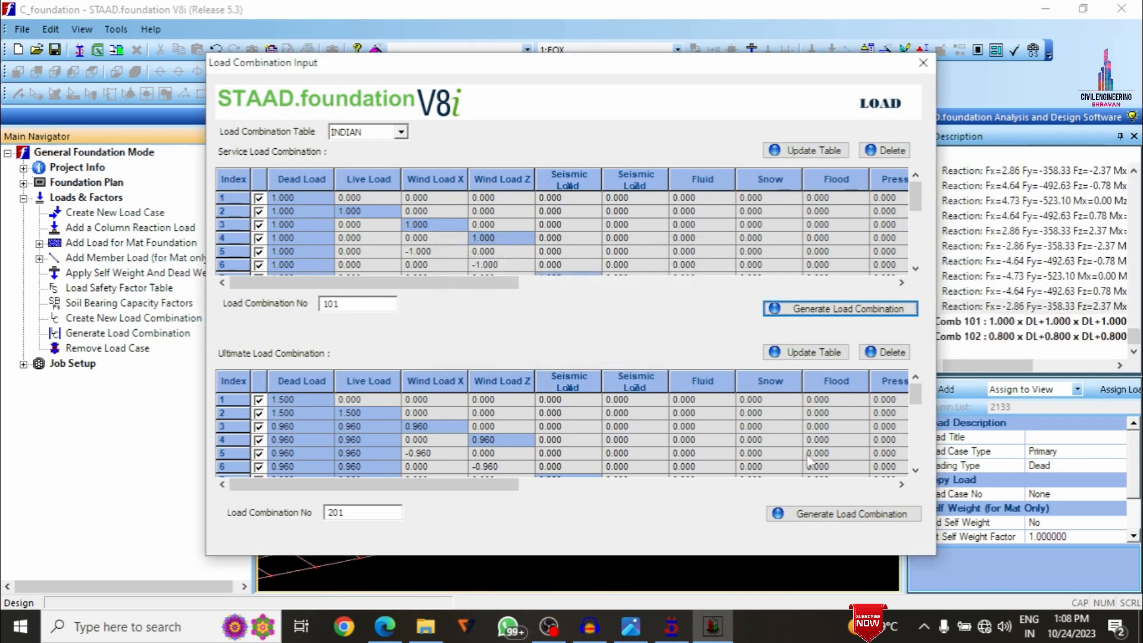
- Generate the ultimate load combinations from the Indian table, numbered from 201, and finish the load combination input
{"action": "left_click", "coordinate": [835, 515]}
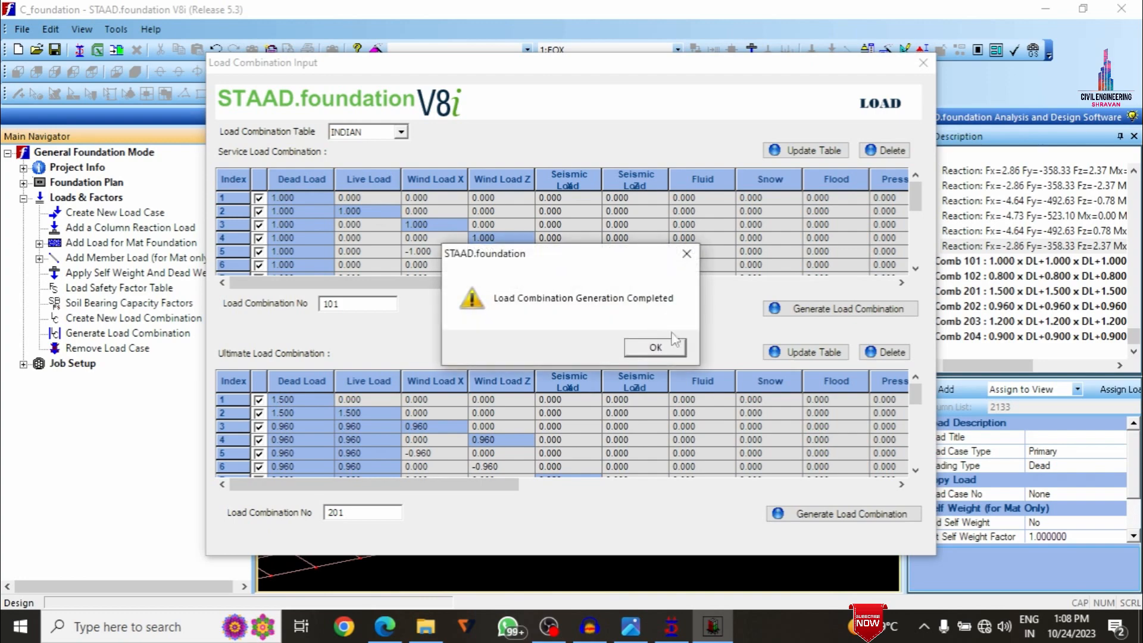
{"action": "left_click", "coordinate": [656, 347]}
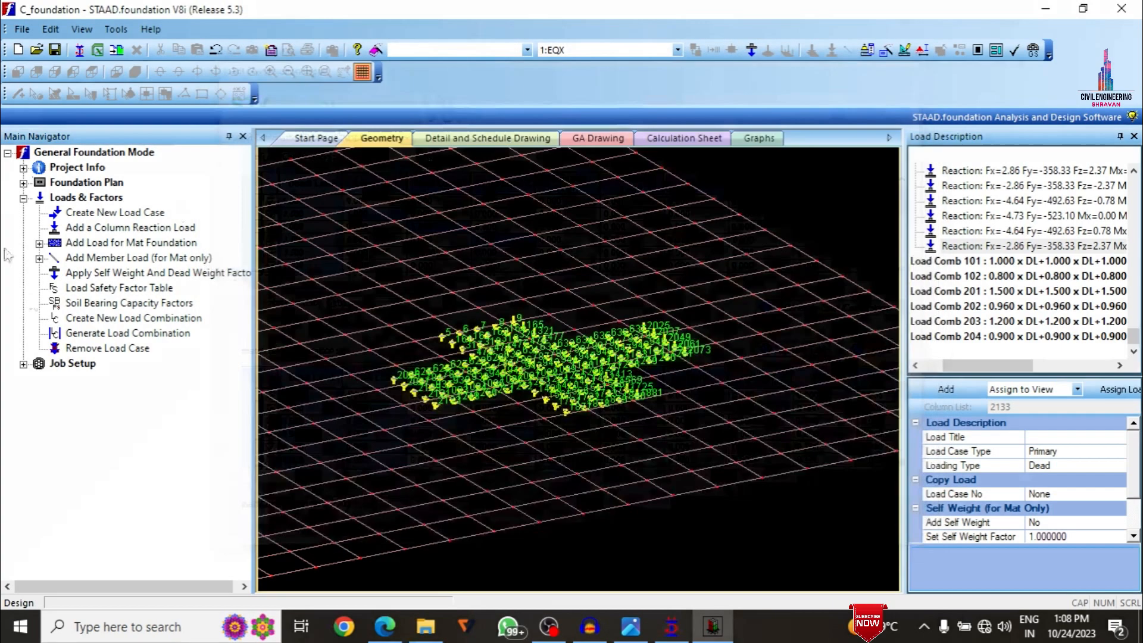
{"action": "left_click", "coordinate": [923, 62]}
- Set up a new isolated footing job named 123 with the Indian design code and SI units
{"action": "left_click", "coordinate": [24, 364]}
{"action": "left_click", "coordinate": [83, 378]}
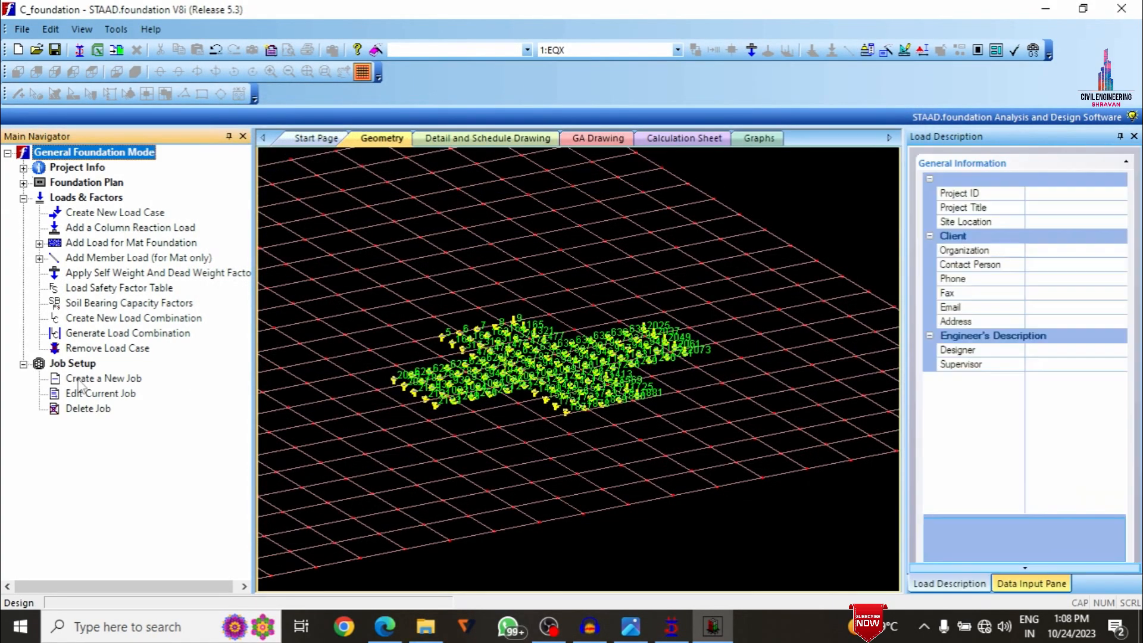
{"action": "left_click", "coordinate": [1033, 190]}
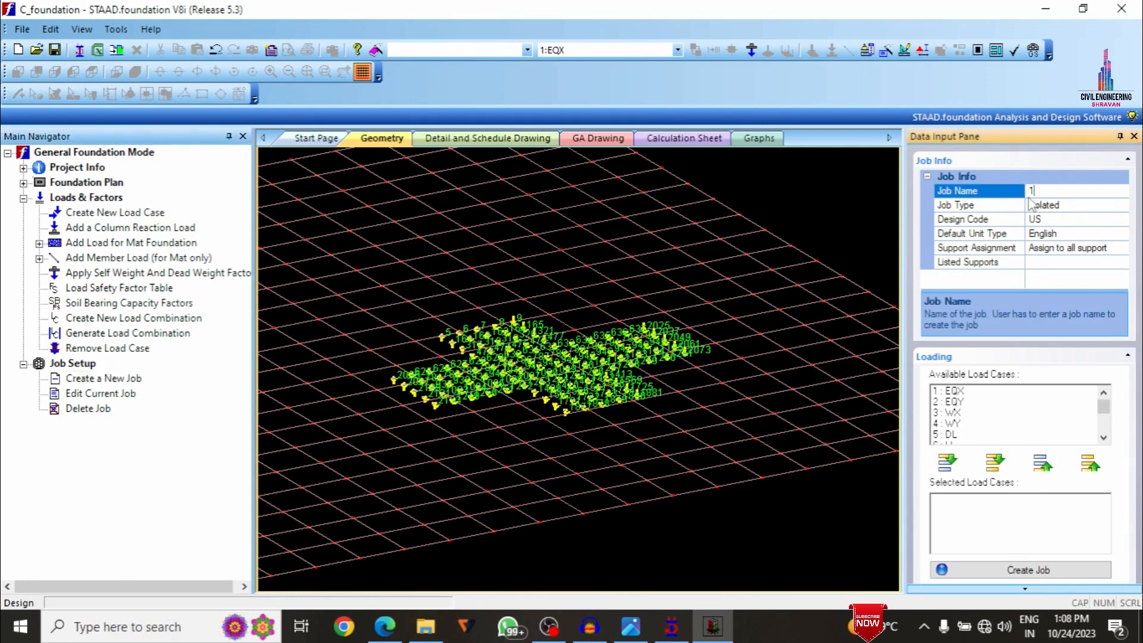
{"action": "type", "text": "123"}
{"action": "left_click", "coordinate": [1124, 219]}
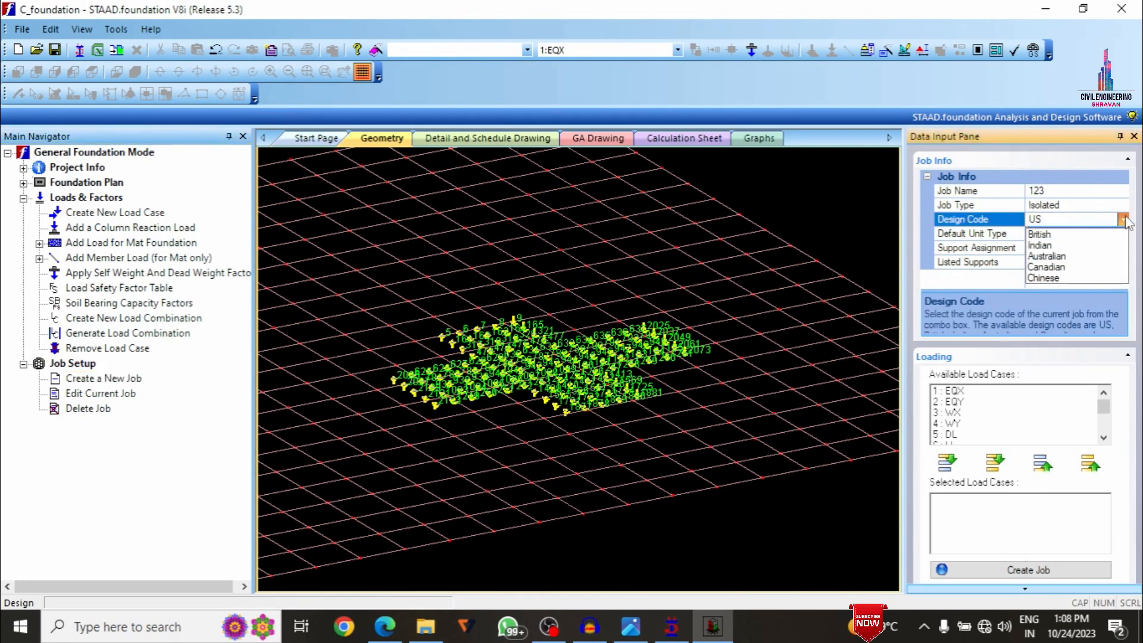
{"action": "left_click", "coordinate": [1071, 255]}
{"action": "left_click", "coordinate": [1071, 234]}
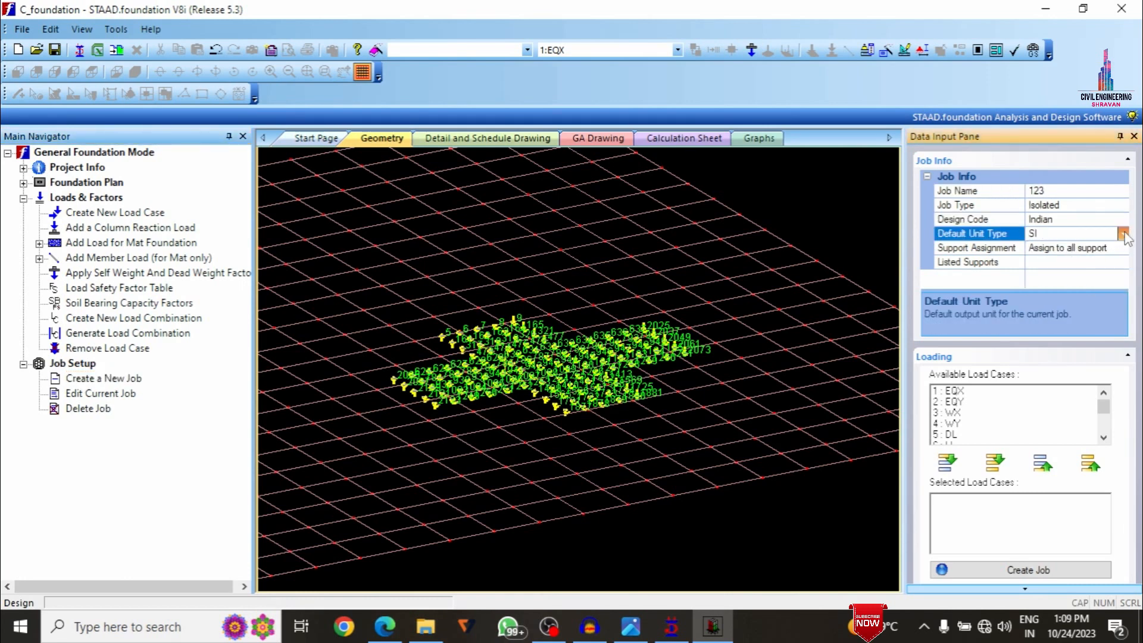
{"action": "left_click", "coordinate": [1123, 233]}
{"action": "left_click", "coordinate": [1065, 260]}
- Add load combinations 101, 102 and 201 to 204 to the job's selected load cases and create the job
{"action": "left_click_drag", "start_coordinate": [1103, 408], "coordinate": [1103, 420]}
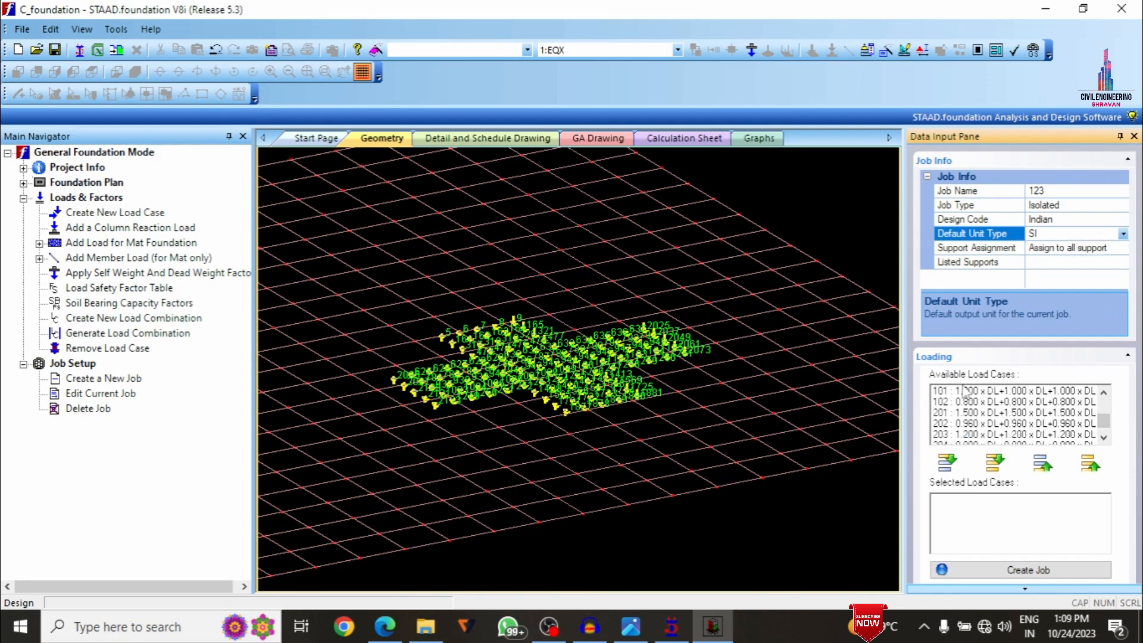
{"action": "left_click", "coordinate": [966, 392]}
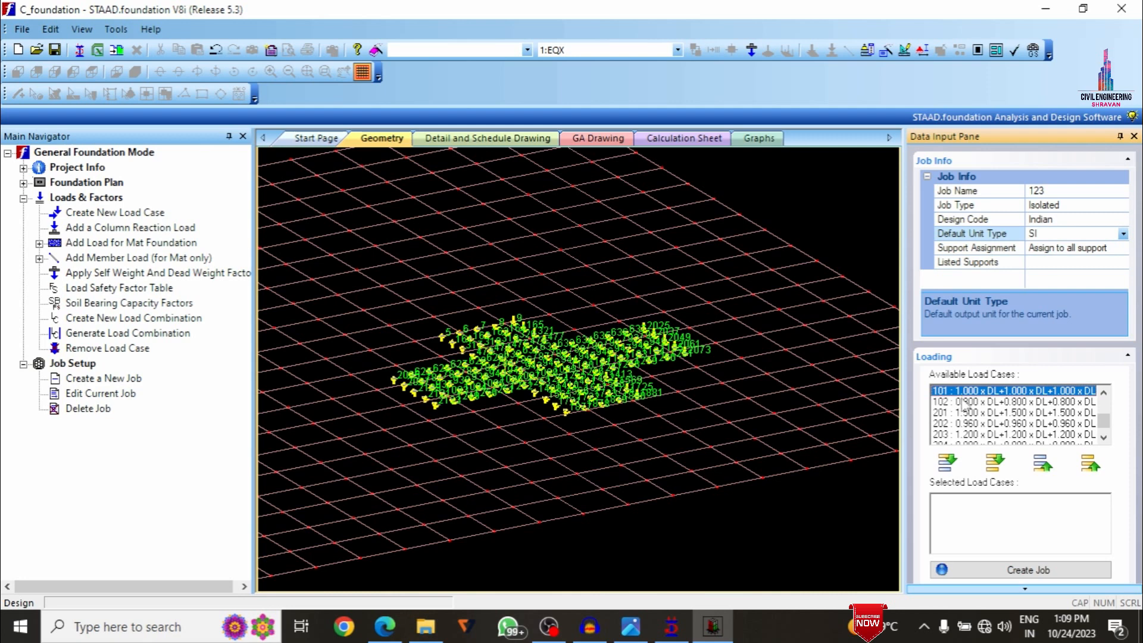
{"action": "left_click", "coordinate": [952, 414], "text": "shift"}
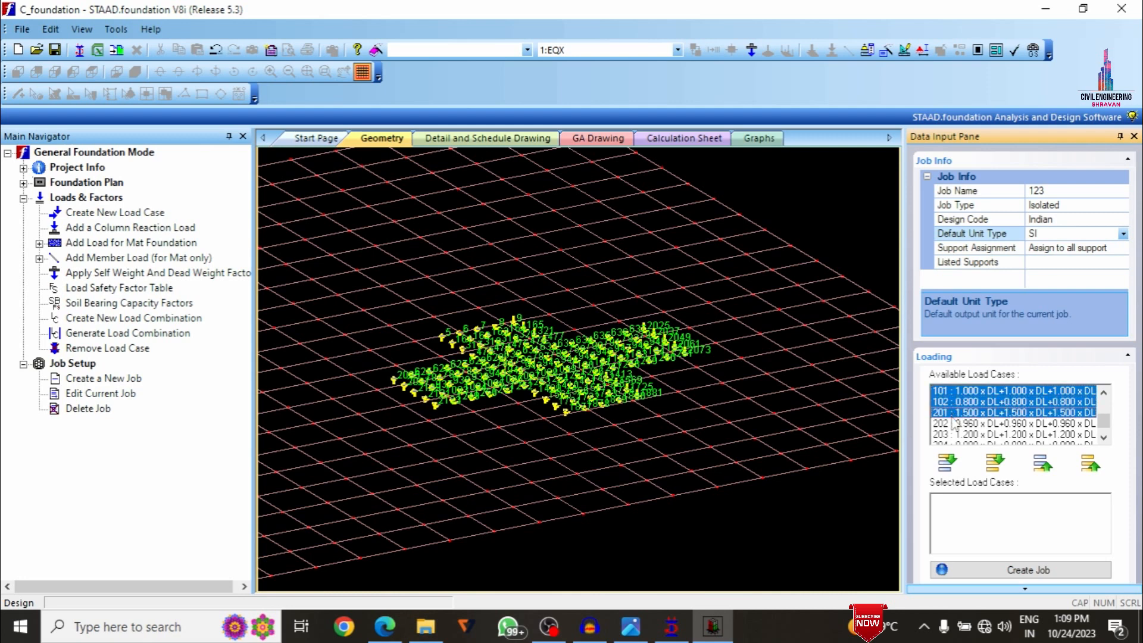
{"action": "left_click", "coordinate": [945, 438], "text": "shift"}
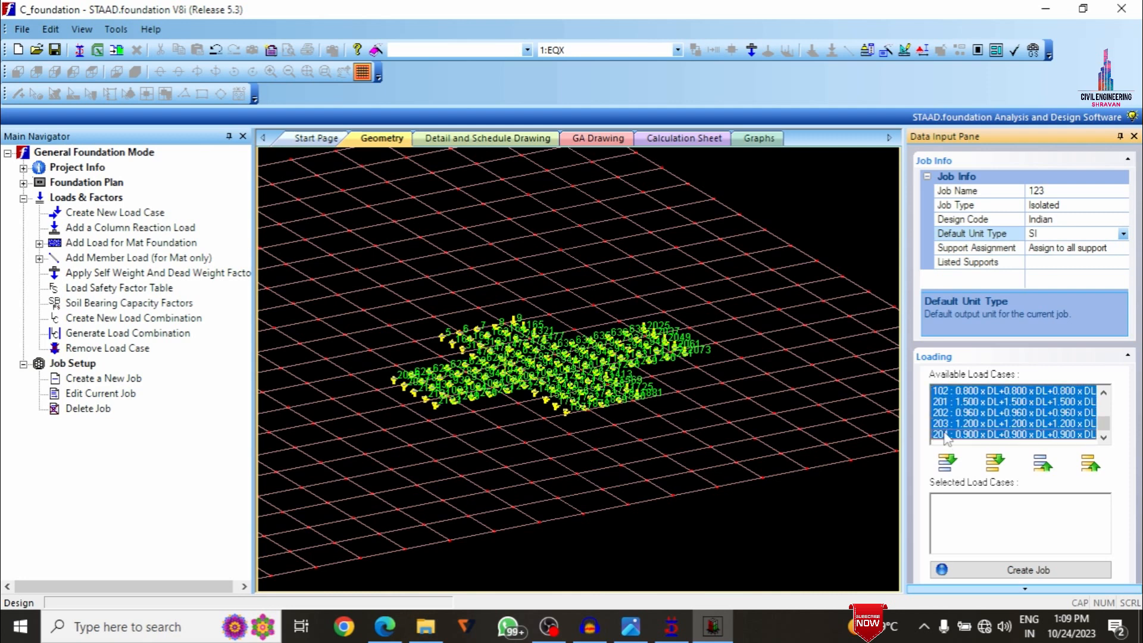
{"action": "left_click", "coordinate": [946, 462]}
{"action": "left_click", "coordinate": [959, 569]}
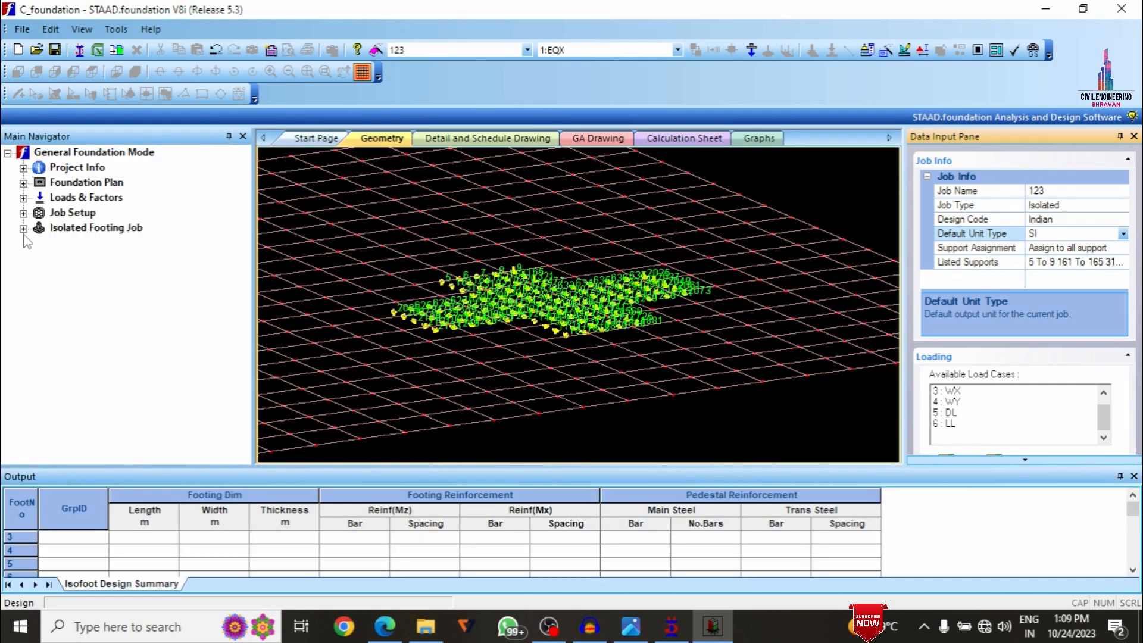
- Run the analysis and design of the isolated footing job with its existing design parameters
{"action": "left_click", "coordinate": [23, 228]}
{"action": "left_click", "coordinate": [39, 243]}
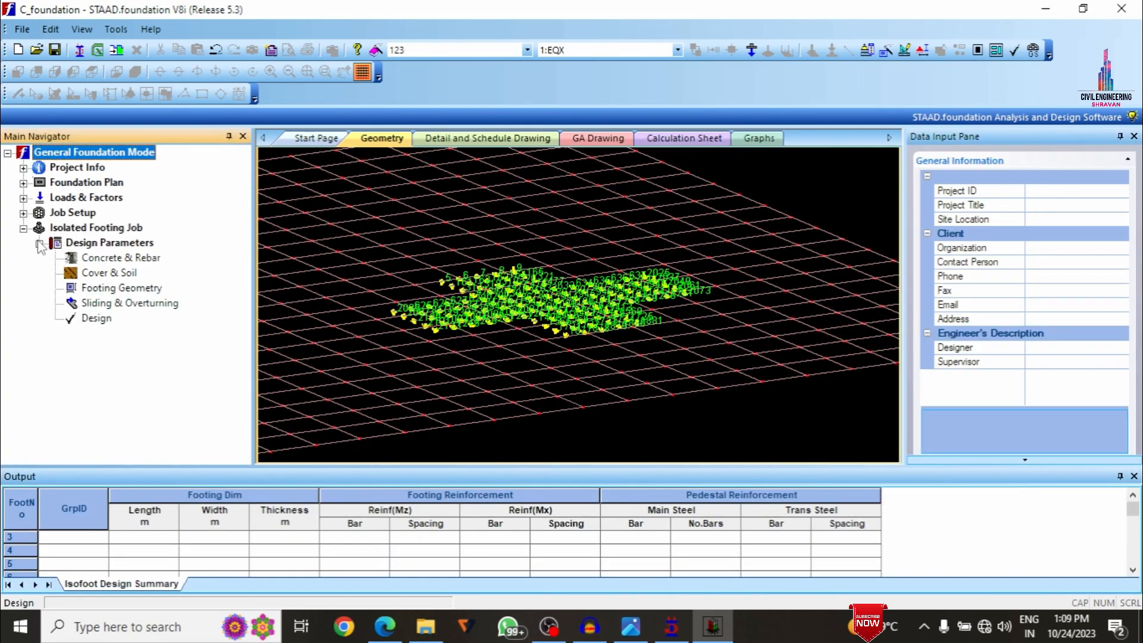
{"action": "left_click", "coordinate": [88, 322]}
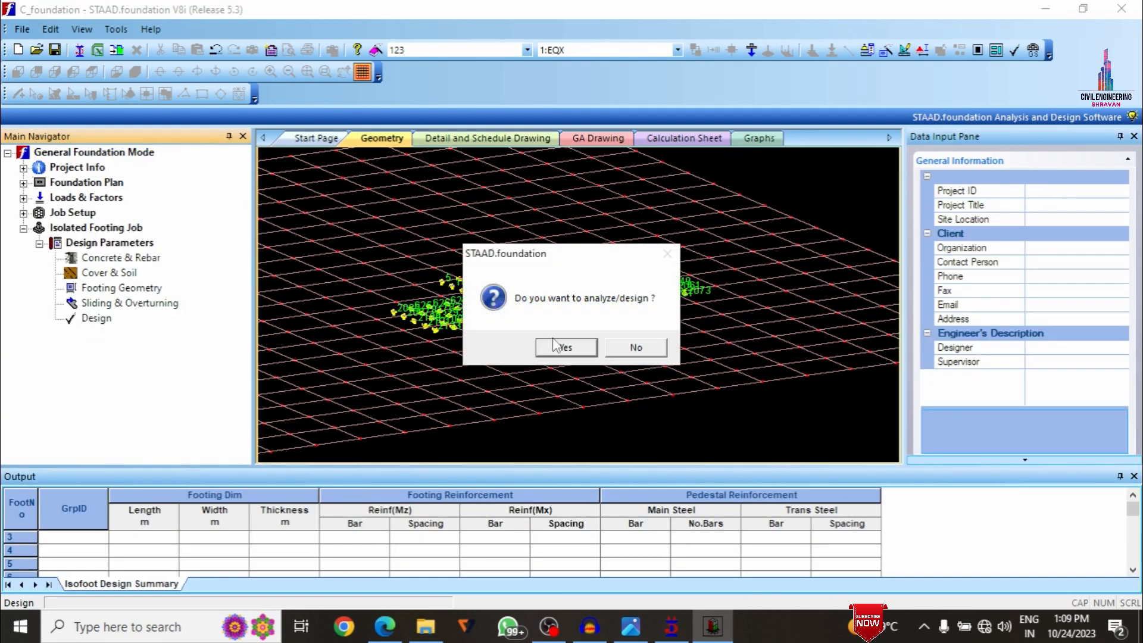
{"action": "left_click", "coordinate": [588, 349]}
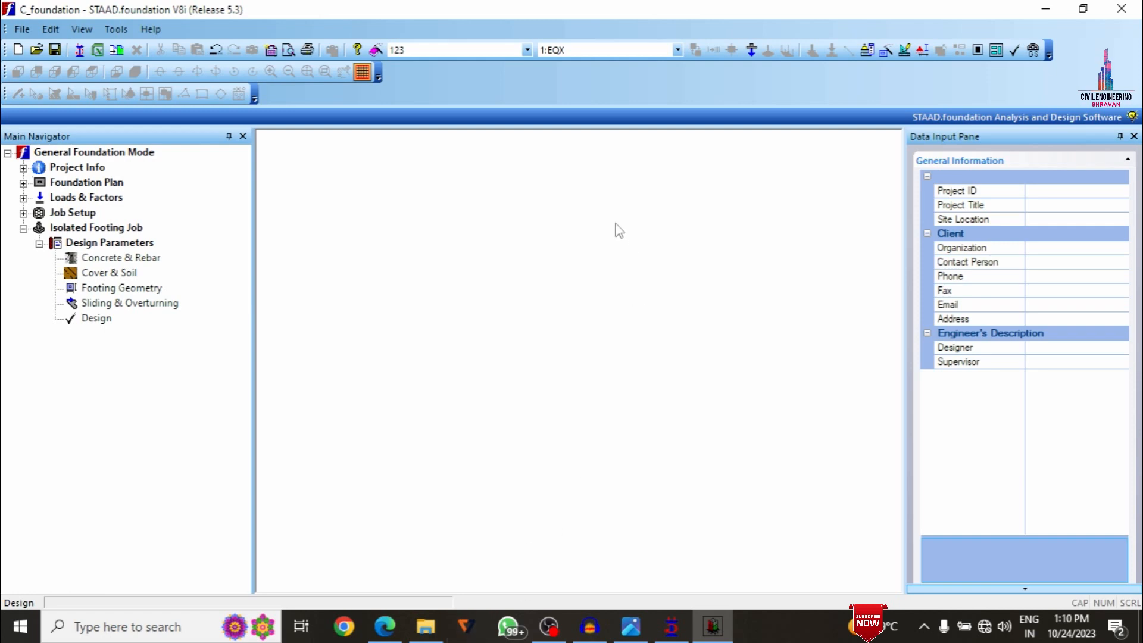
- Open the calculation sheet for isolated footing 5 and review its load combinations and applied loads
{"action": "left_click", "coordinate": [589, 210]}
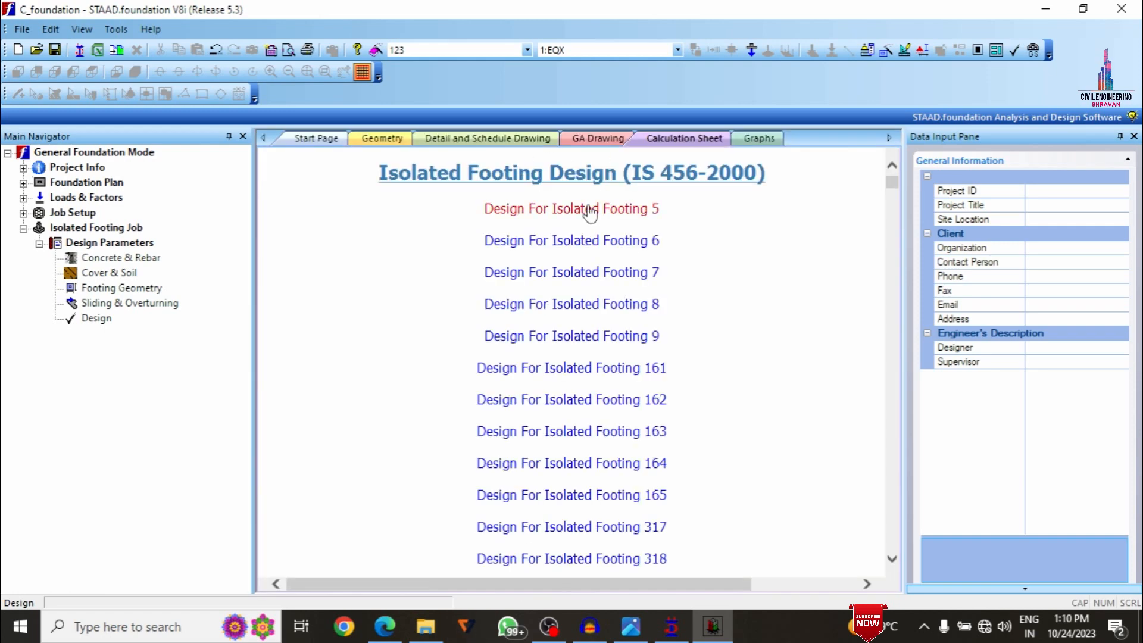
{"action": "scroll", "coordinate": [614, 382], "scroll_direction": "down", "scroll_amount": 10}
{"action": "scroll", "coordinate": [641, 331], "scroll_direction": "down", "scroll_amount": 15}
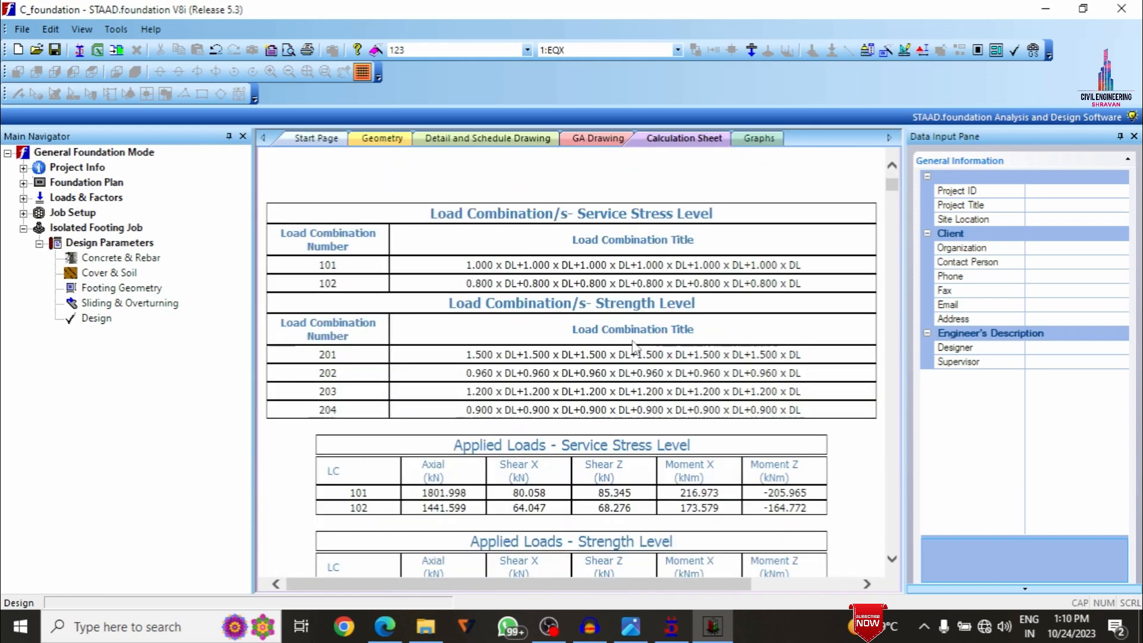
- Examine the detail drawing of footing 5, including the reinforcement shown in its elevation
{"action": "left_click", "coordinate": [382, 138]}
{"action": "left_click", "coordinate": [462, 137]}
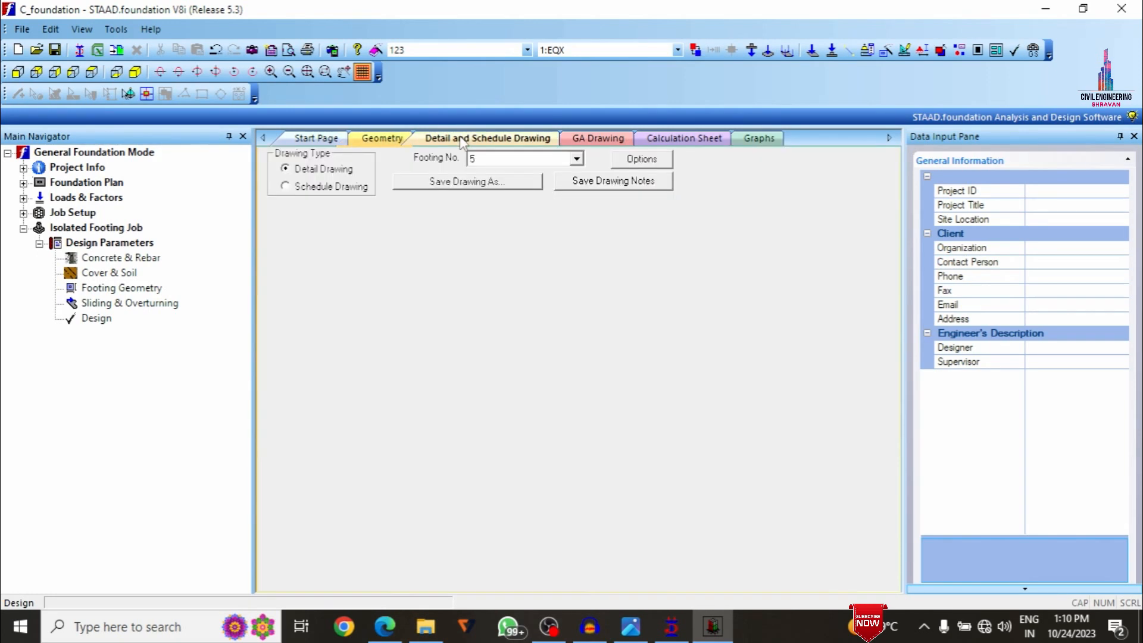
{"action": "scroll", "coordinate": [561, 231], "scroll_direction": "up", "scroll_amount": 1}
{"action": "scroll", "coordinate": [549, 319], "scroll_direction": "down", "scroll_amount": 6}
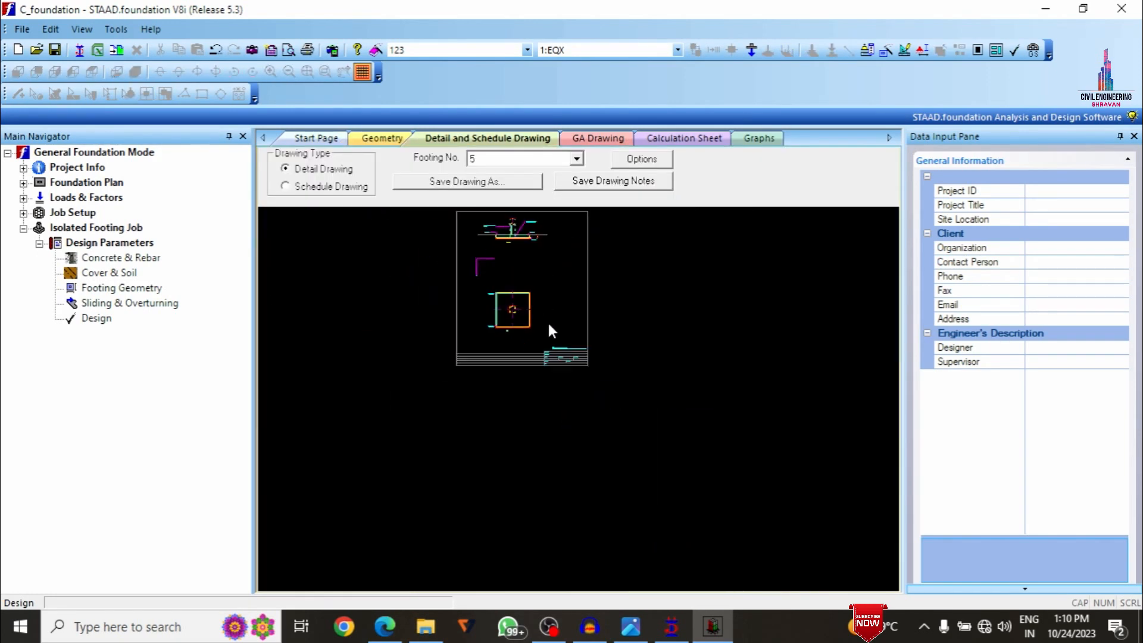
{"action": "scroll", "coordinate": [541, 277], "scroll_direction": "up", "scroll_amount": 2}
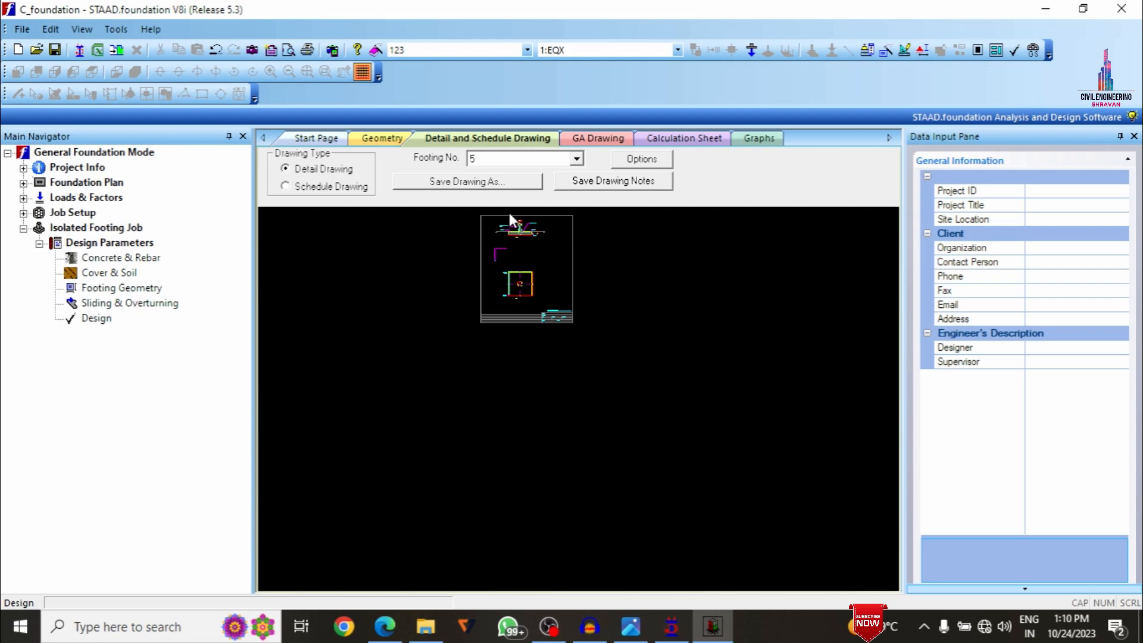
{"action": "scroll", "coordinate": [509, 213], "scroll_direction": "up", "scroll_amount": 3}
{"action": "scroll", "coordinate": [511, 212], "scroll_direction": "up", "scroll_amount": 3}
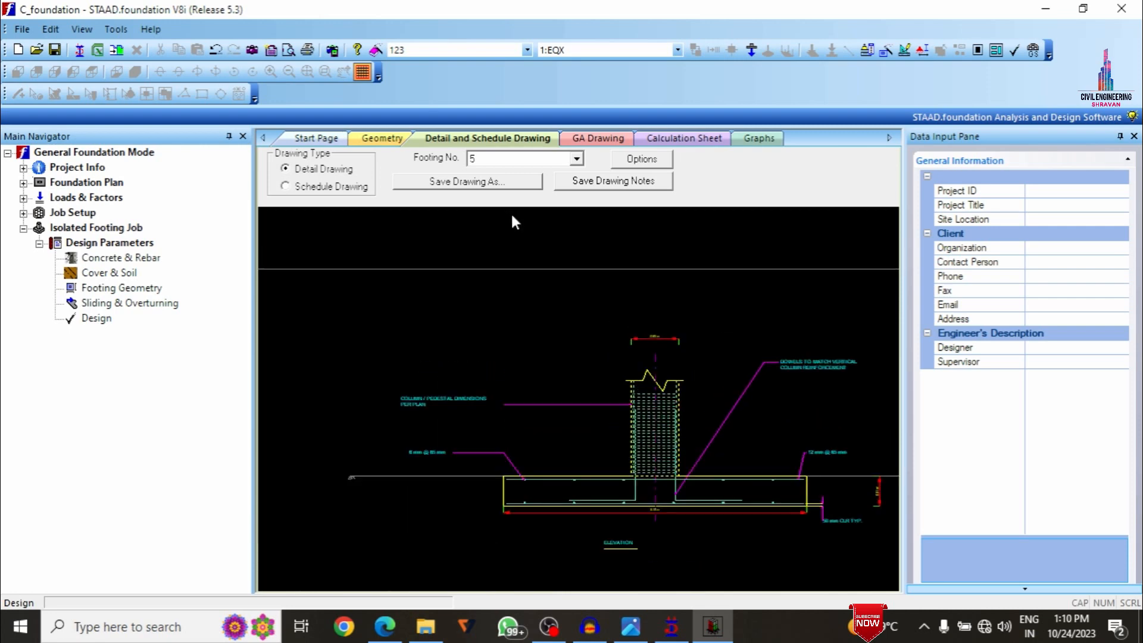
{"action": "scroll", "coordinate": [618, 309], "scroll_direction": "down", "scroll_amount": 7}
- View the general arrangement drawing of all the footings, then return to the footing size calculations
{"action": "left_click", "coordinate": [601, 138]}
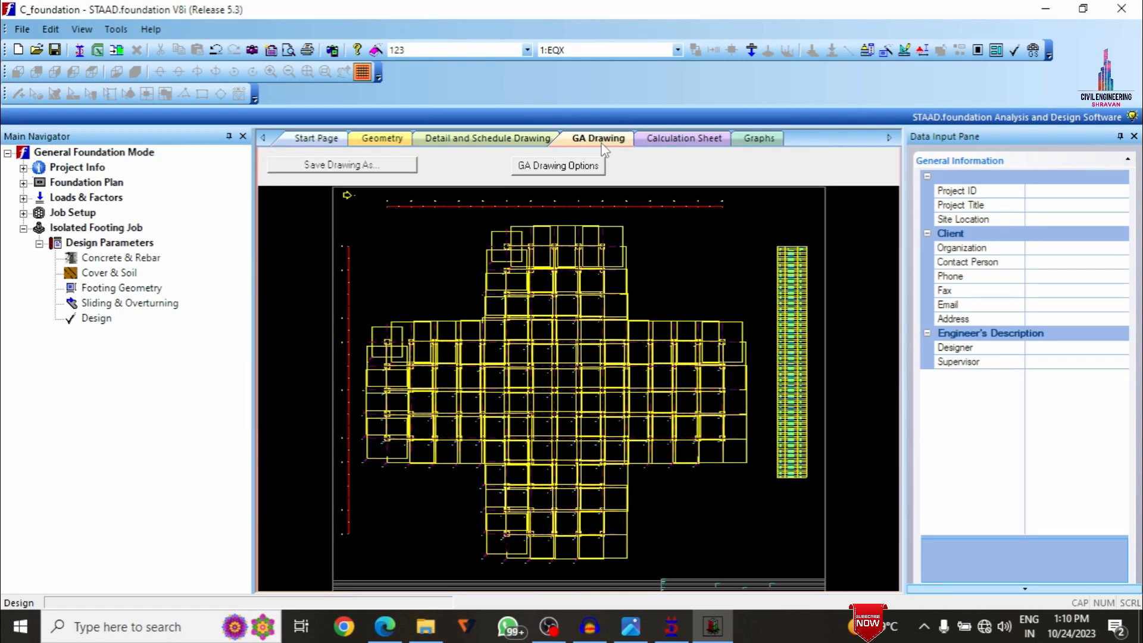
{"action": "left_click", "coordinate": [653, 139]}
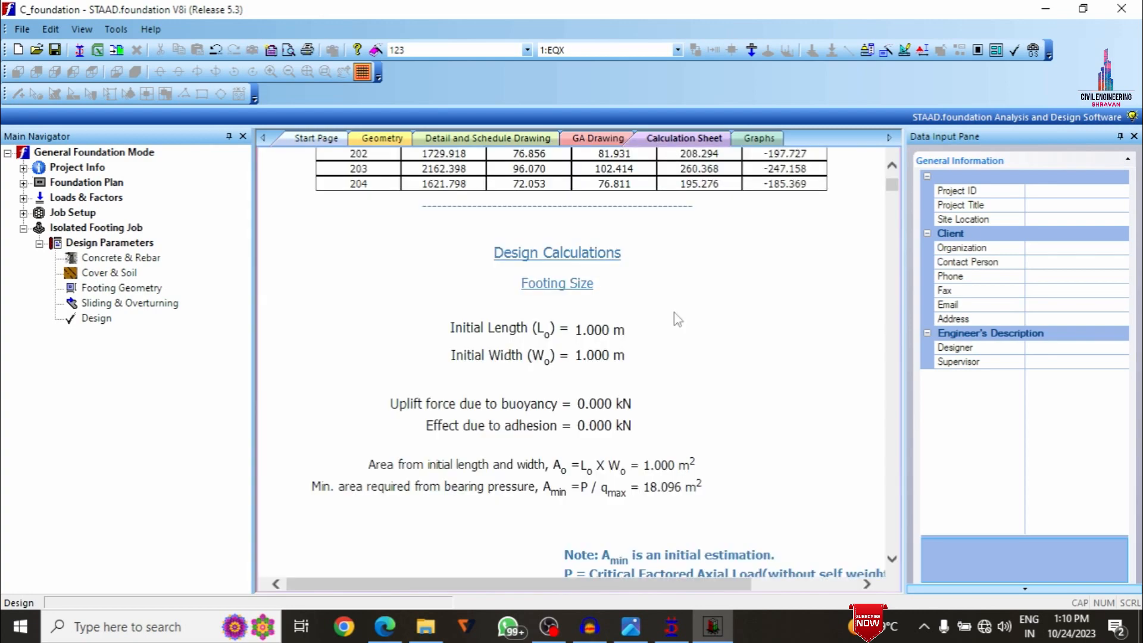
- Close the foundation project with its changes saved and return the STAAD.Pro building model to Modeling mode
{"action": "left_click", "coordinate": [1121, 9]}
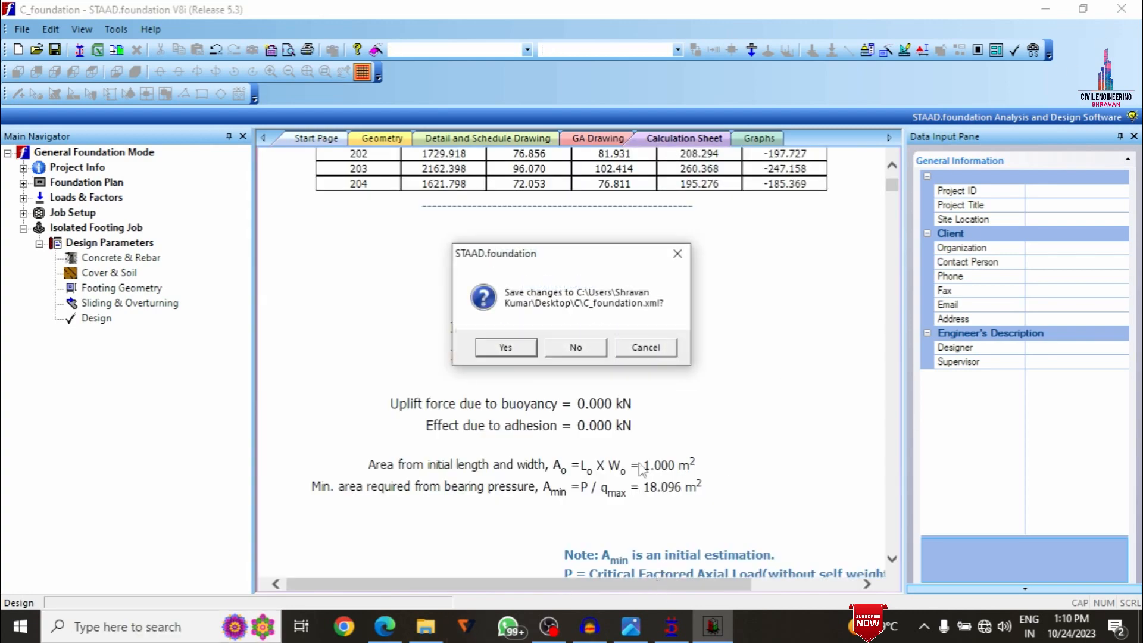
{"action": "left_click", "coordinate": [513, 346]}
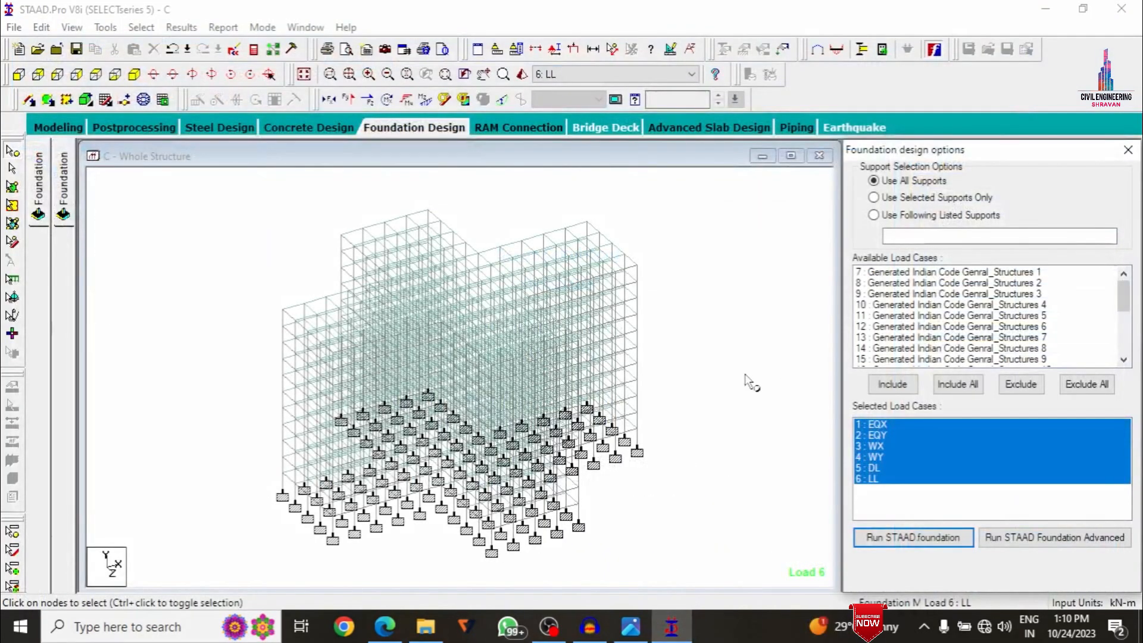
{"action": "left_click", "coordinate": [75, 129]}
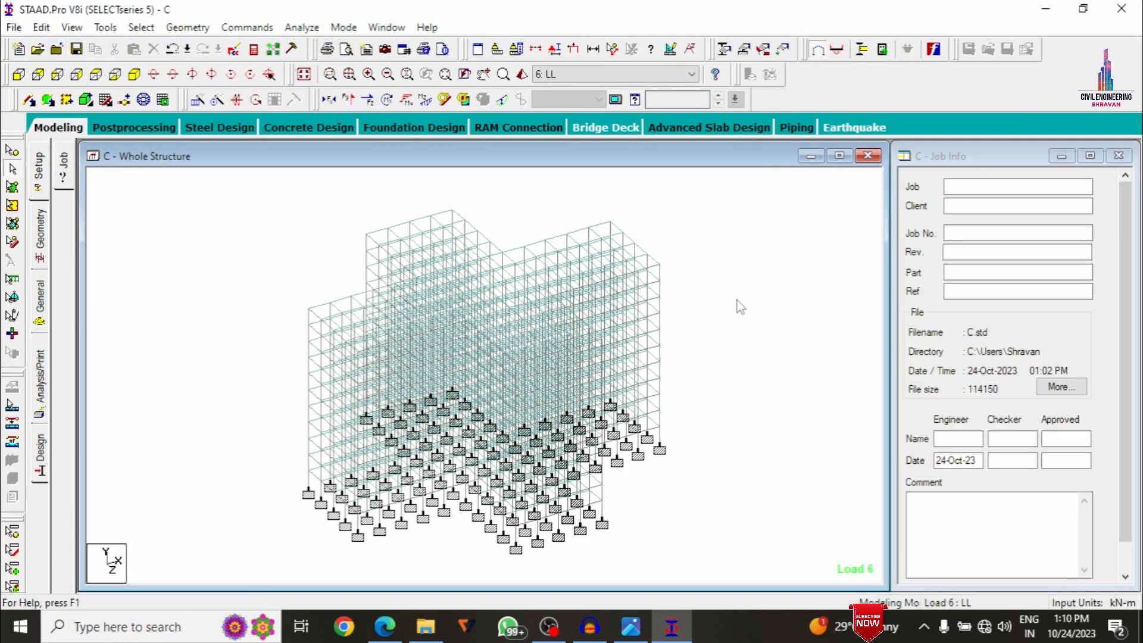